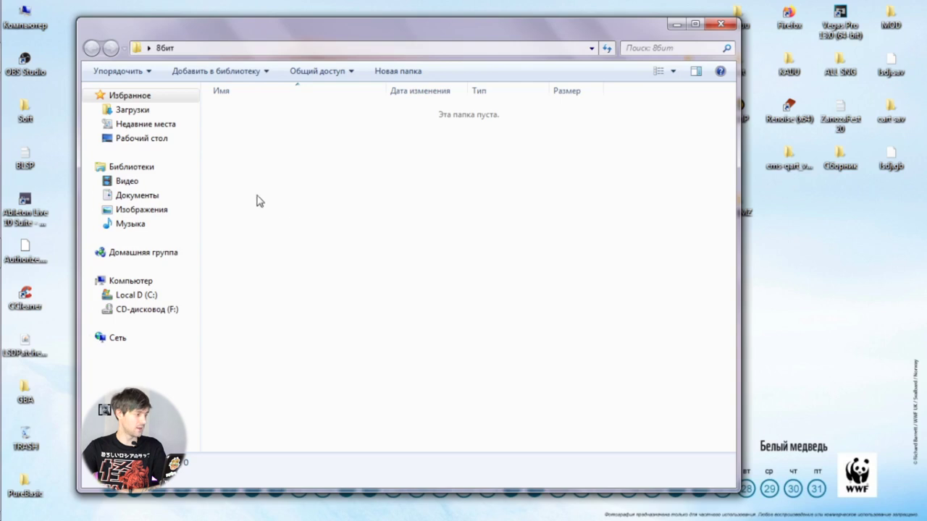
Open the INFO text file from the VRUMZ folder on the desktop
left_click(20, 123)
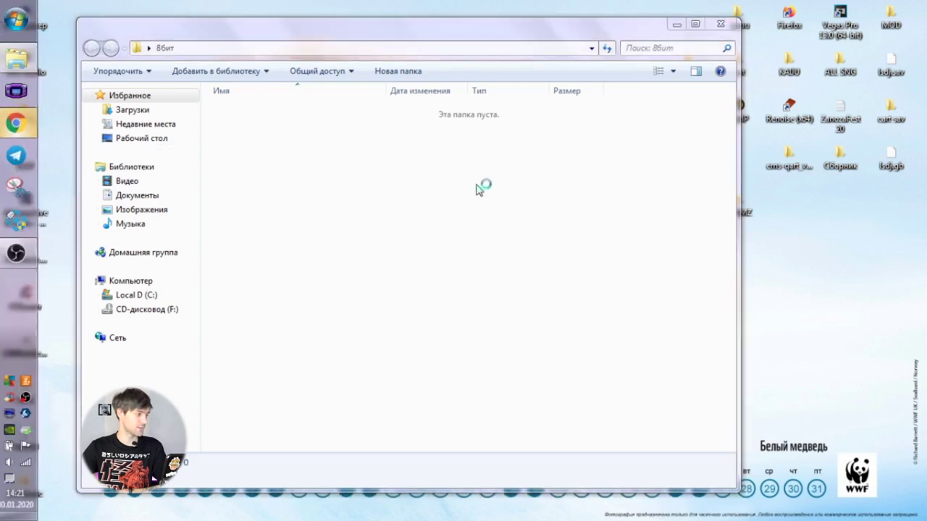
left_click(869, 9)
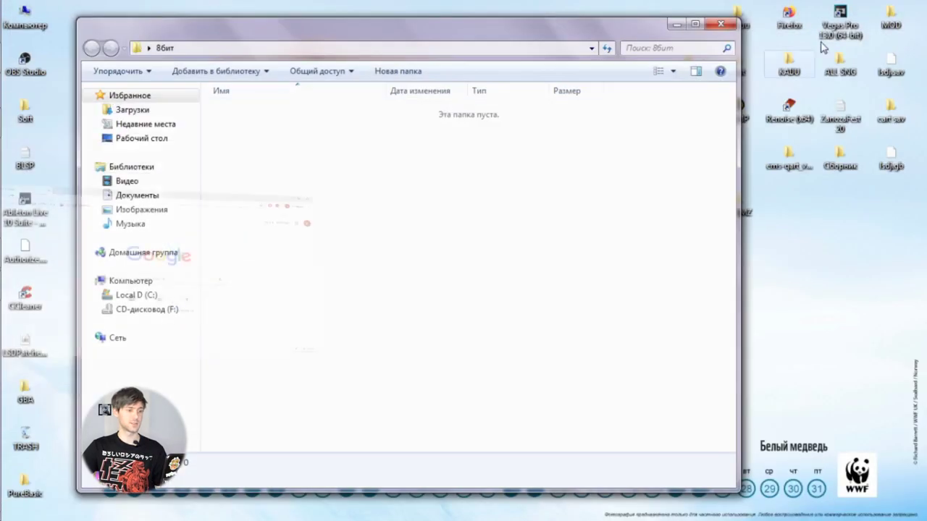
left_click_drag(631, 34, 529, 24)
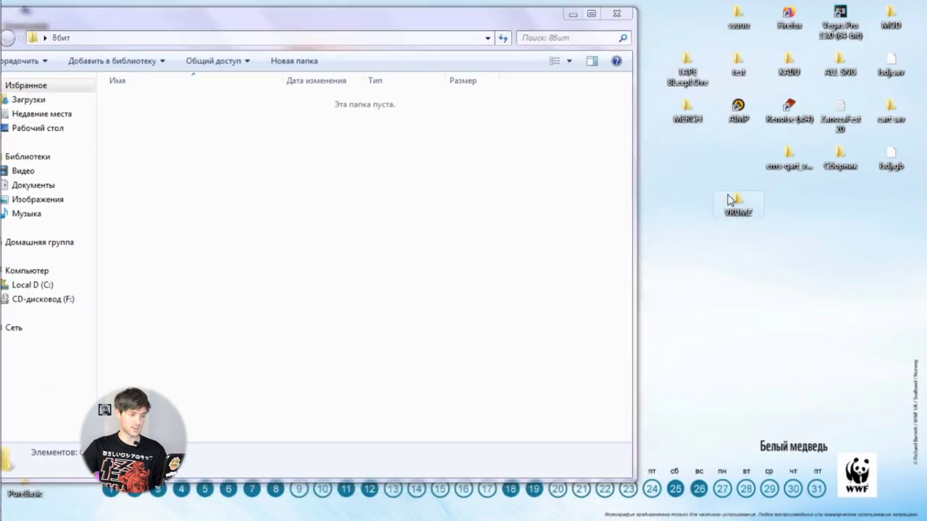
double_click(731, 201)
left_click_drag(254, 31, 483, 44)
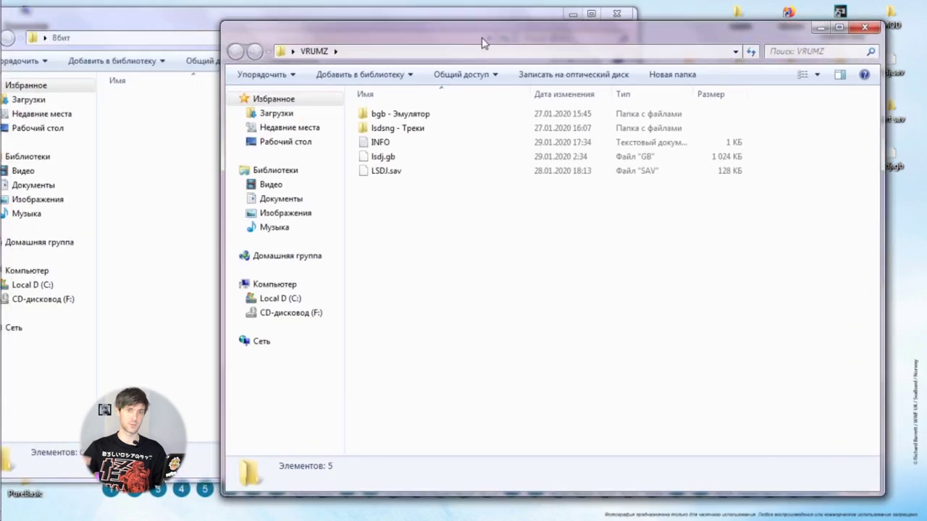
double_click(414, 142)
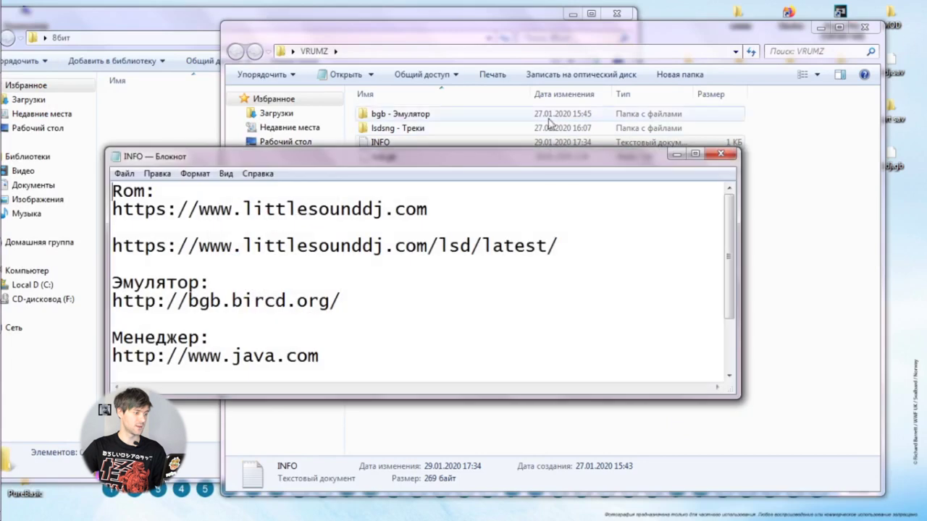
left_click(864, 29)
left_click_drag(388, 157, 646, 139)
left_click(697, 191)
left_click_drag(696, 192, 323, 191)
key("ctrl+c")
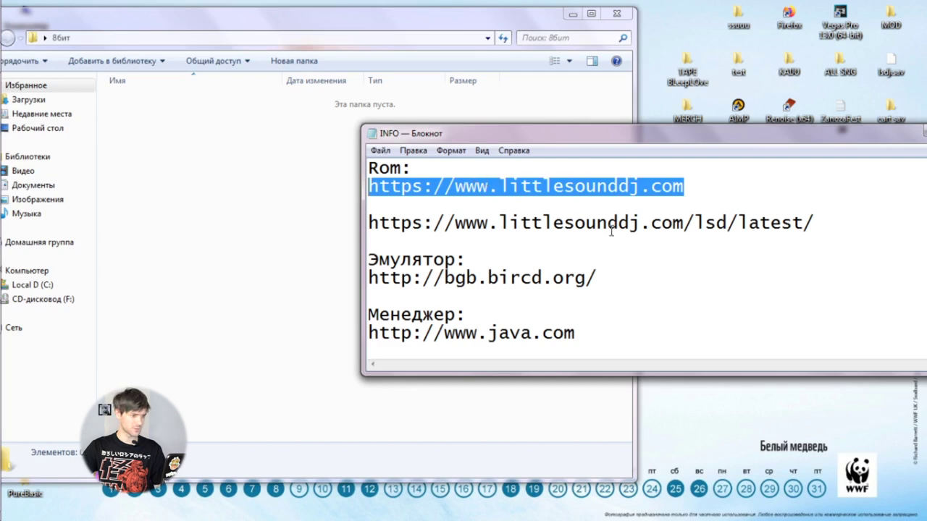
left_click(108, 181)
mouse_move(6, 145)
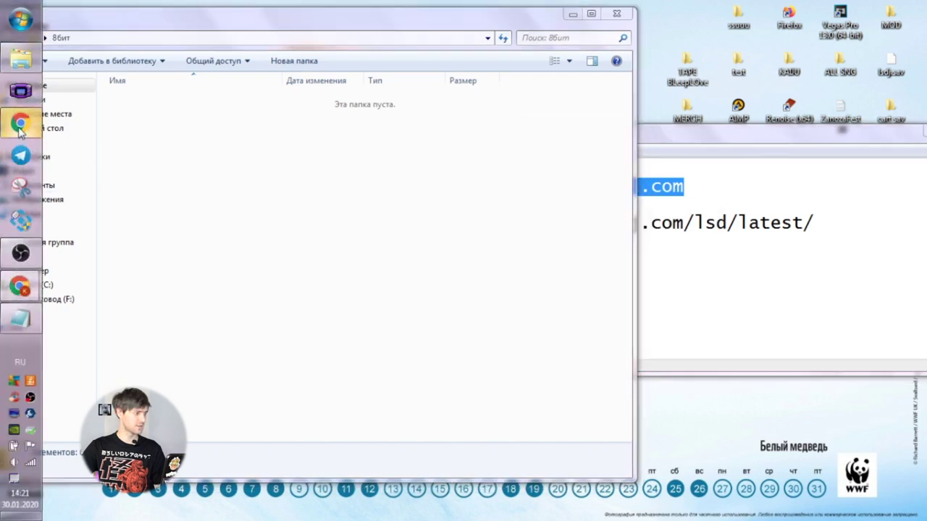
left_click(21, 127)
key("ctrl+v")
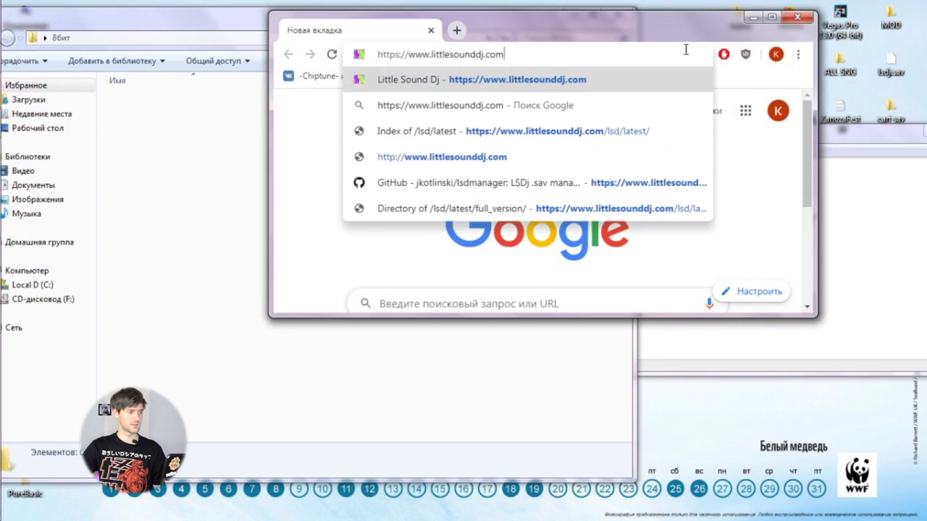
left_click(769, 18)
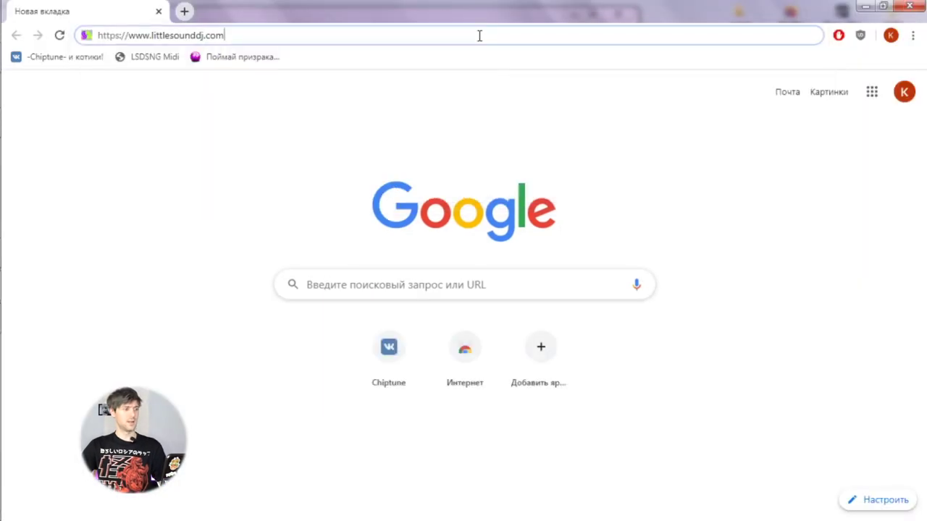
key("Return")
Open the PayPal donation page for purchasing the full version ROM and complete its robot check
scroll(502, 206, "down", 4)
scroll(502, 206, "up", 4)
scroll(413, 202, "down", 10)
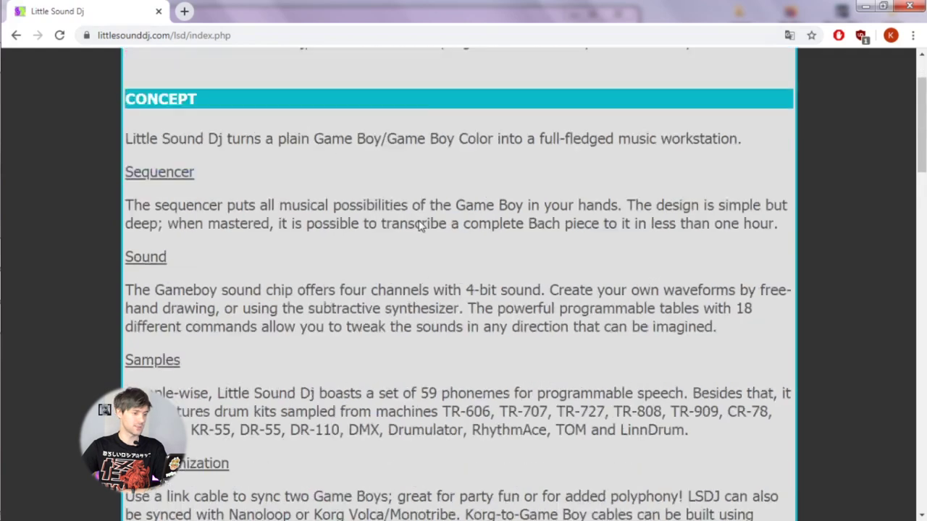
scroll(410, 210, "down", 10)
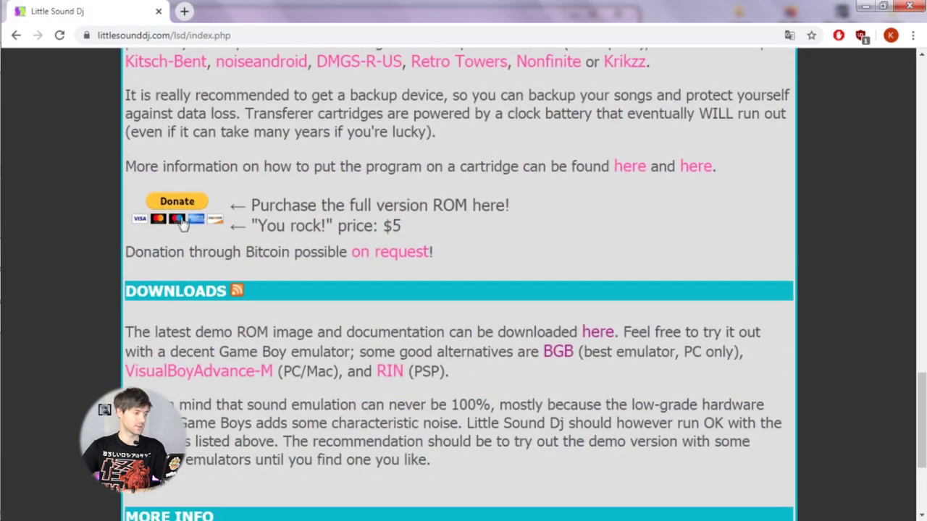
left_click_drag(576, 236, 189, 212)
left_click(190, 212)
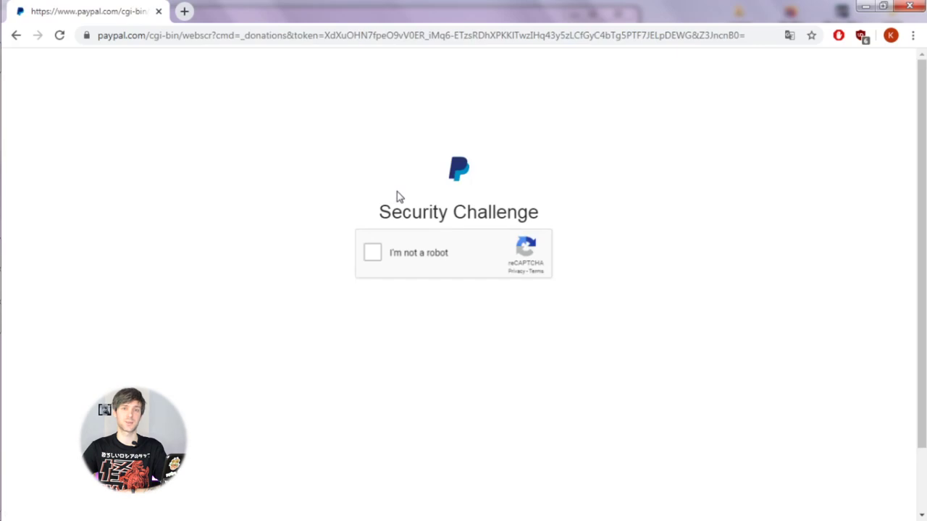
left_click(373, 254)
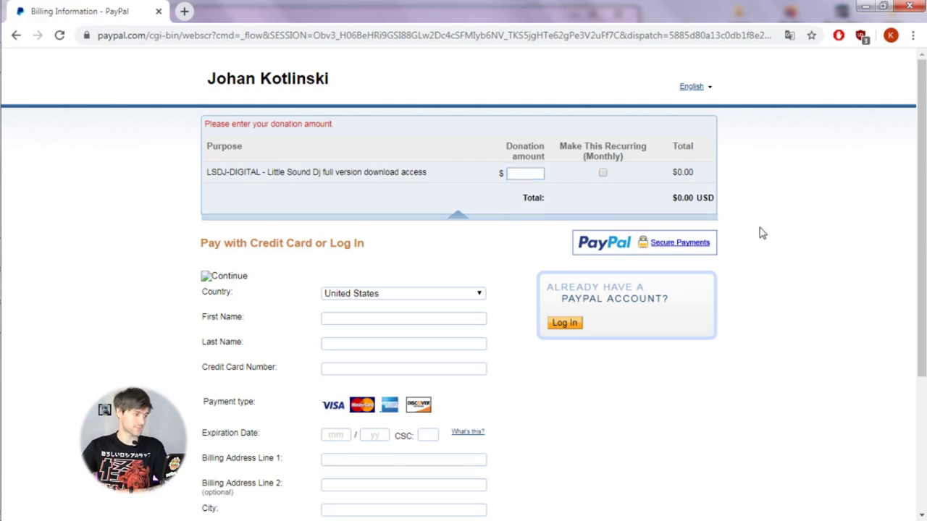
Set the donation amount for the Little Sound Dj full version download access to $1
scroll(770, 215, "down", 3)
scroll(730, 259, "up", 3)
left_click(526, 173)
type("1")
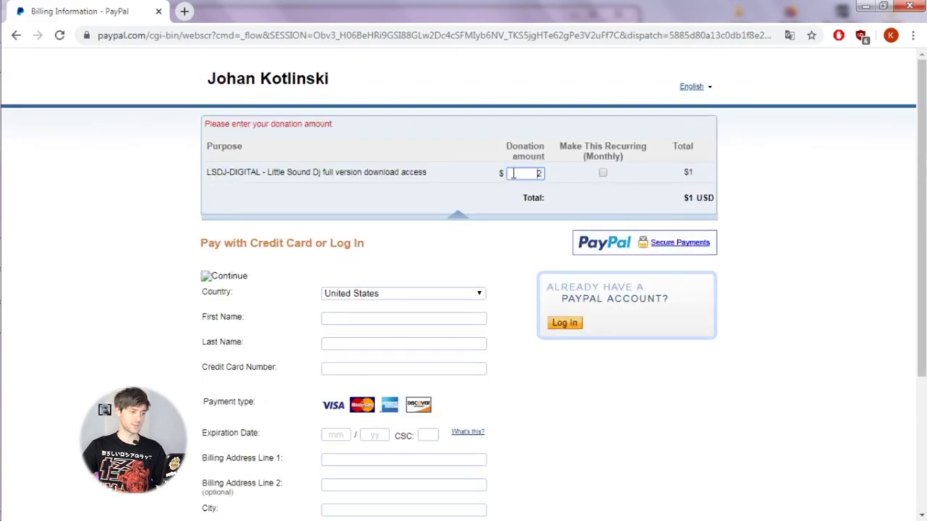
left_click(718, 209)
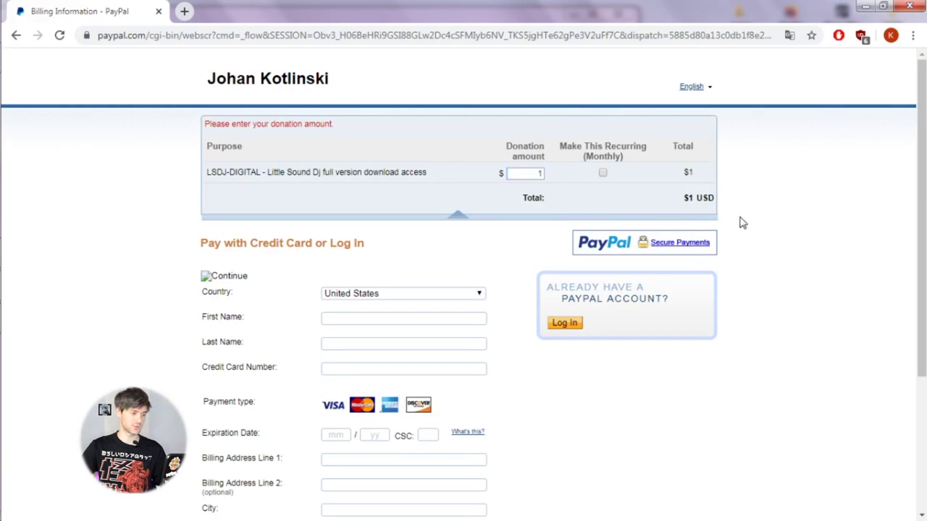
Review the PayPal billing form, continue to the security challenge and activate its code field
scroll(744, 223, "down", 3)
scroll(745, 222, "up", 3)
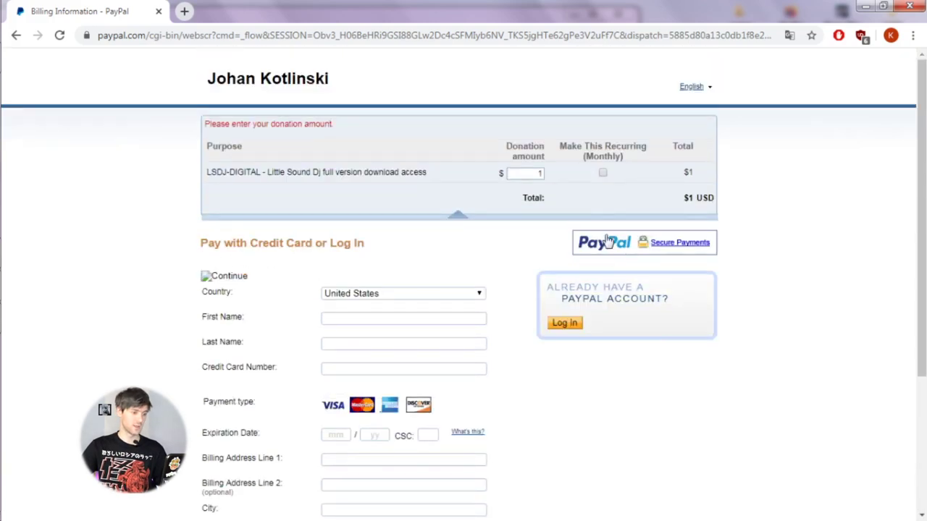
scroll(607, 247, "down", 3)
left_click(433, 469)
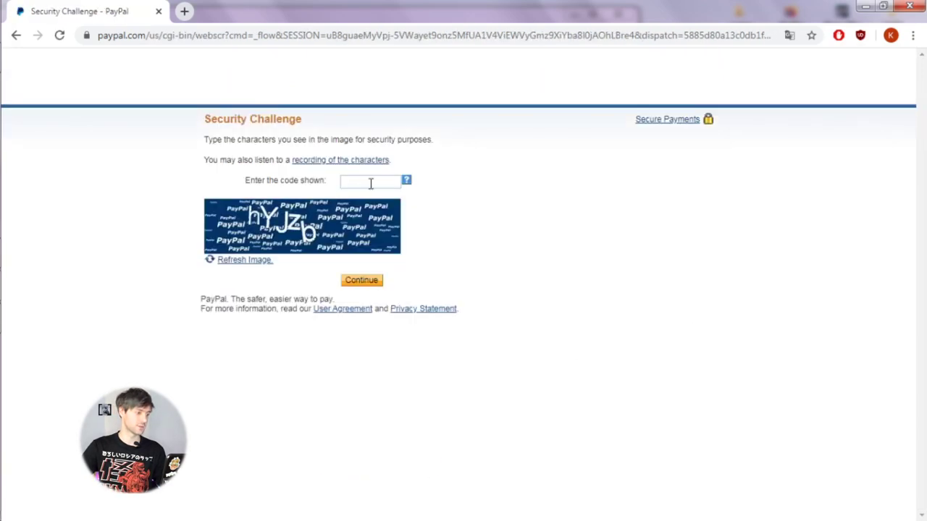
left_click(370, 183)
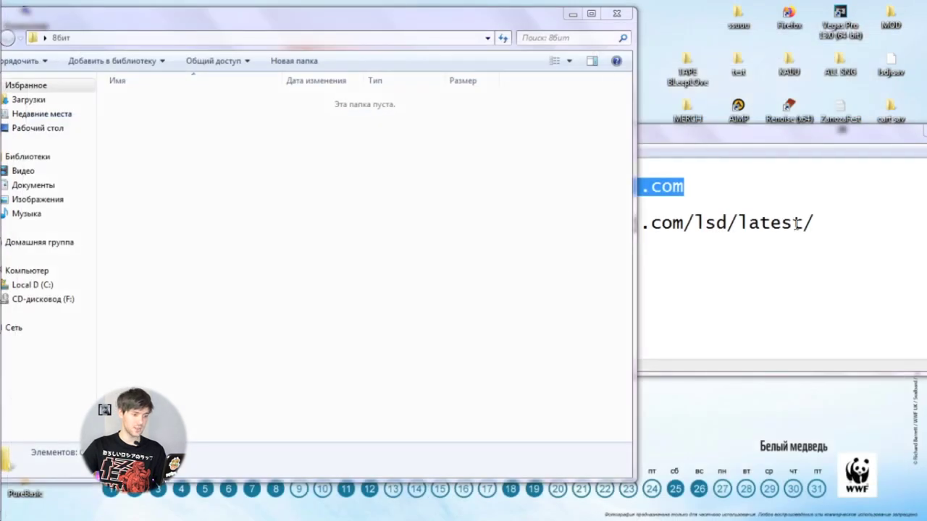
left_click(804, 228)
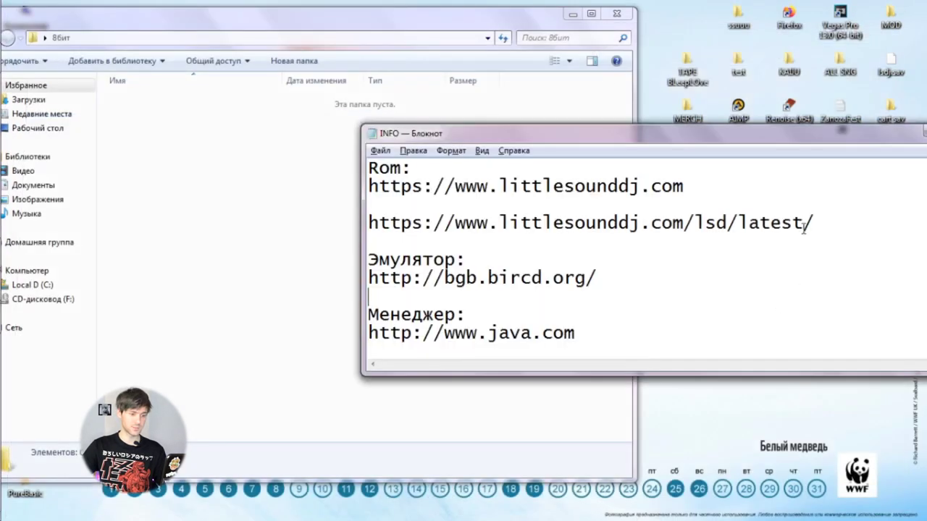
left_click_drag(819, 224, 423, 212)
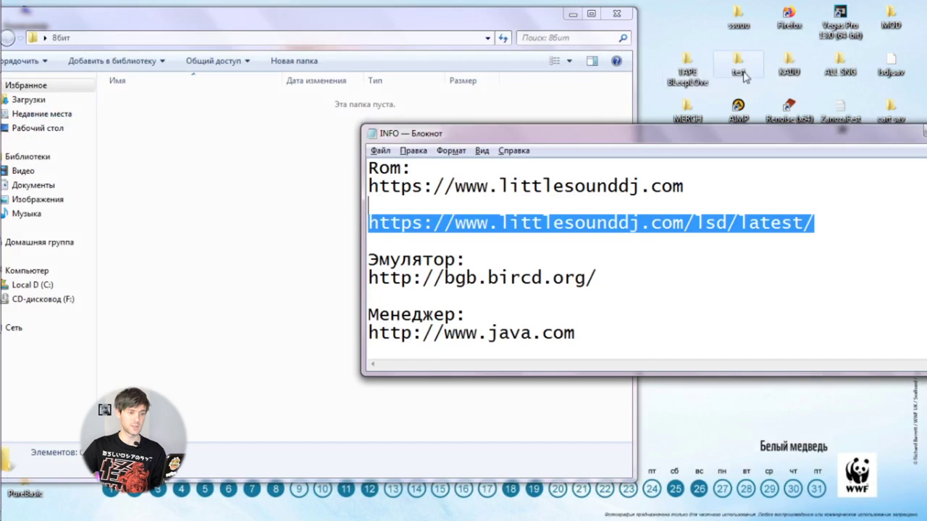
left_click(685, 284)
left_click_drag(817, 224, 395, 206)
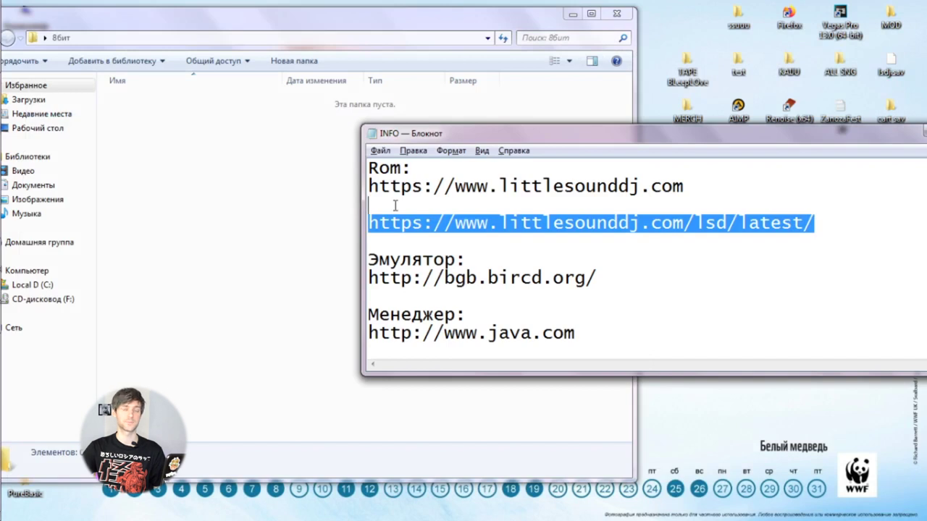
left_click_drag(836, 223, 720, 208)
key("ctrl+c")
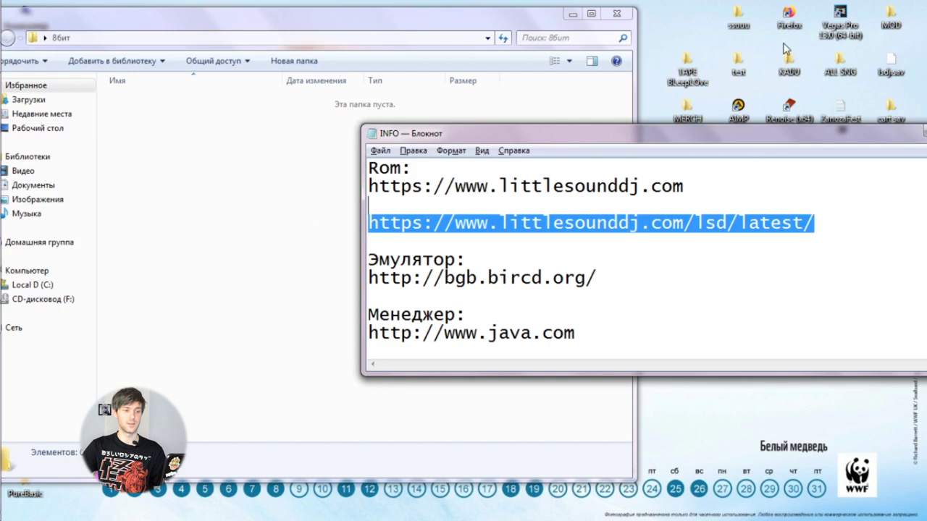
Switch to Firefox, load the copied /lsd/latest/ address and open the full_version directory
double_click(788, 18)
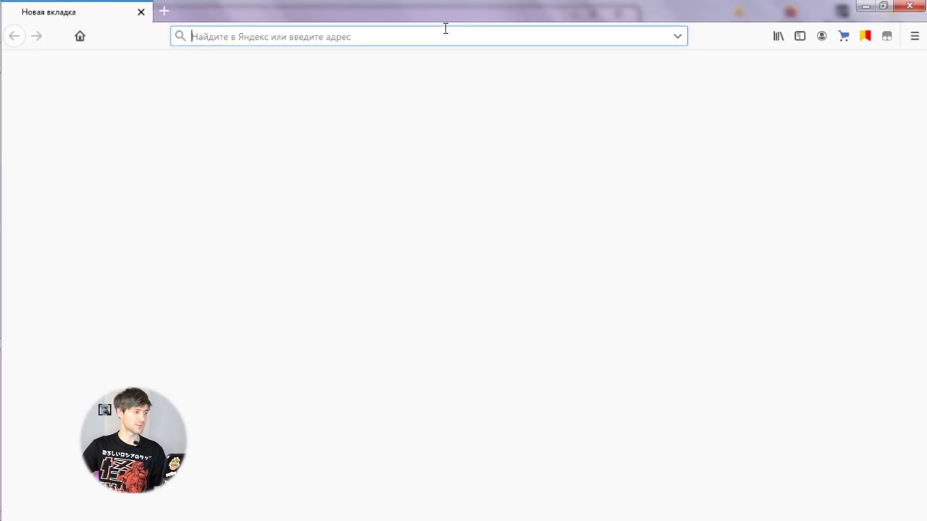
key("ctrl+v")
key("Return")
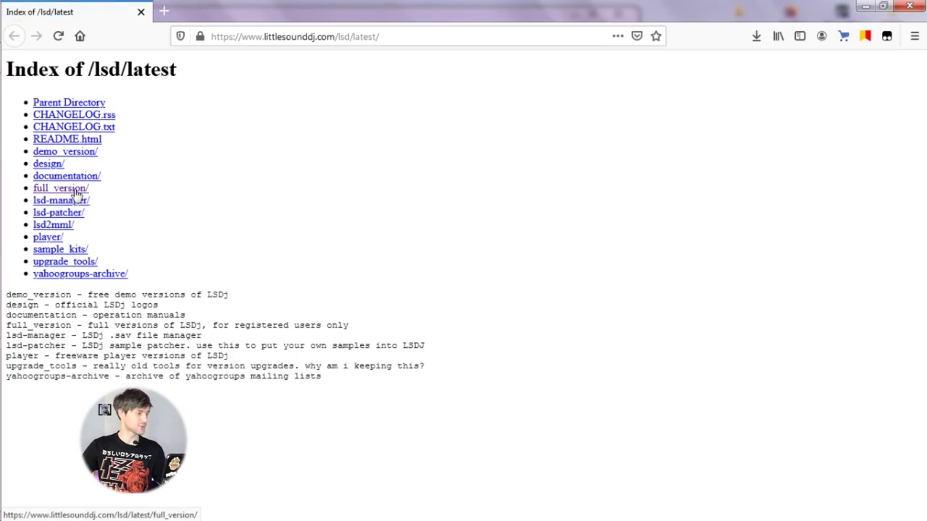
left_click(76, 190)
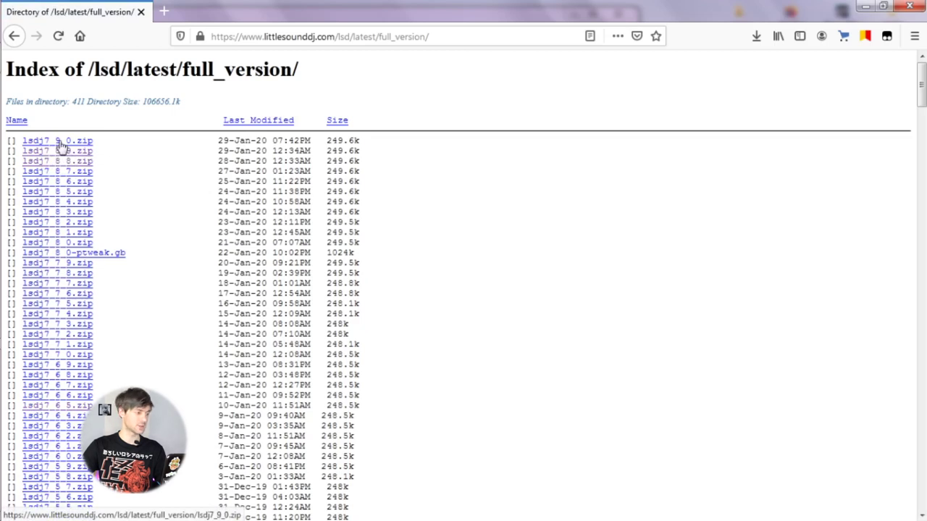
Download lsdj7_9_0.zip using the prefilled site login and open the downloaded archive
left_click(62, 145)
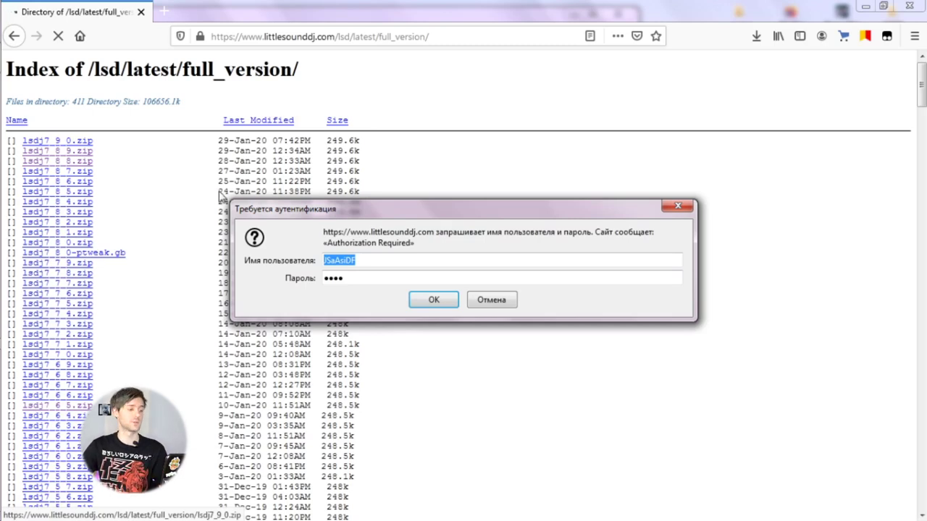
left_click(437, 303)
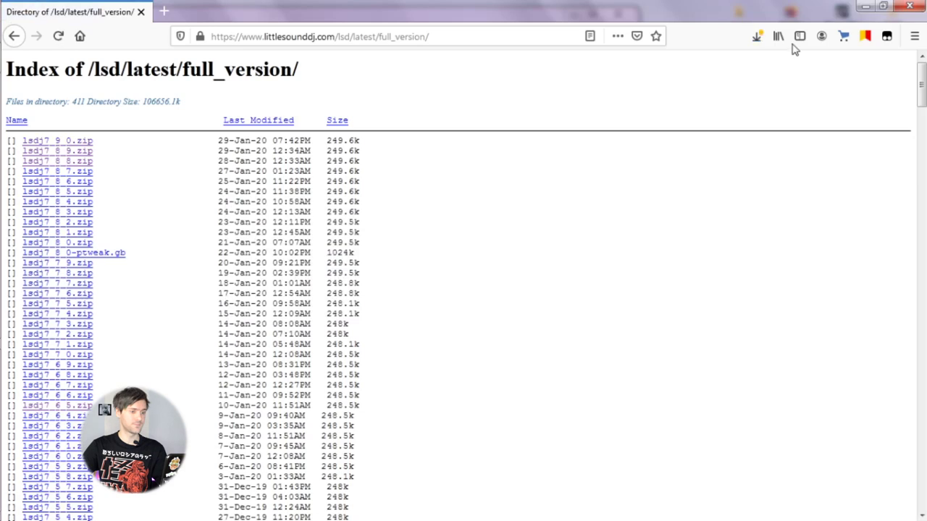
left_click(756, 36)
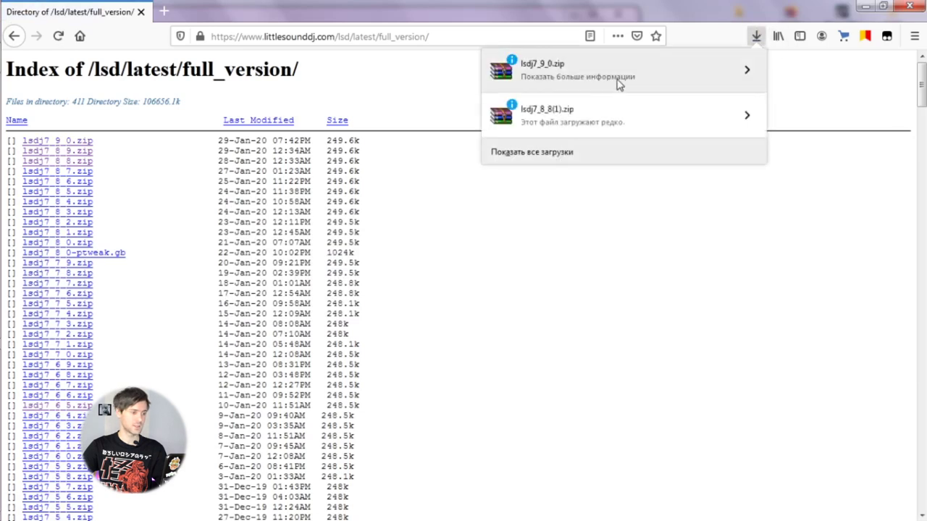
left_click(674, 77)
left_click(572, 196)
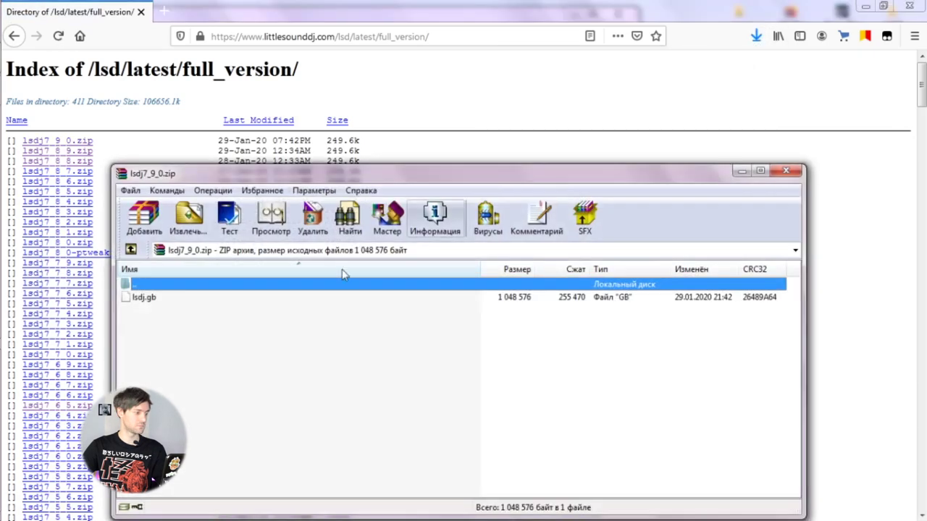
Extract lsdj.gb from the archive into the 8бит folder on the desktop
left_click(155, 297)
left_click(193, 220)
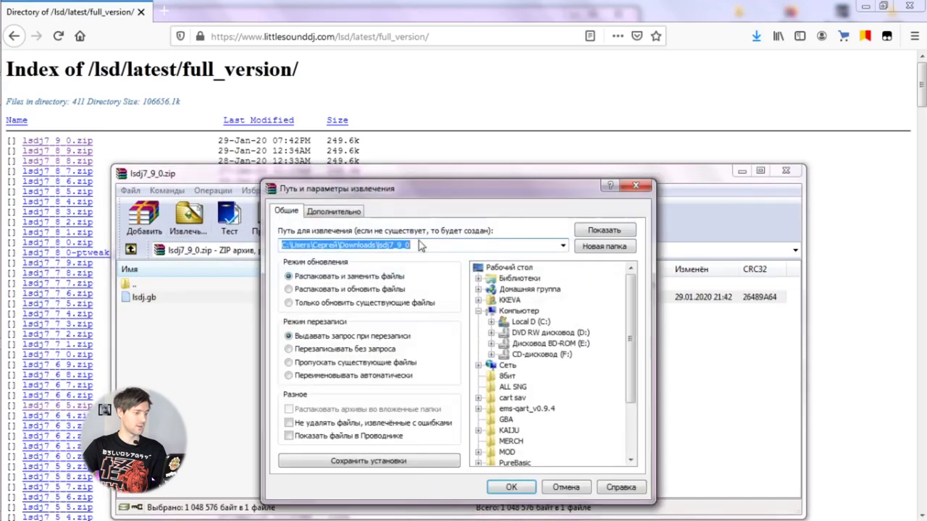
left_click(504, 270)
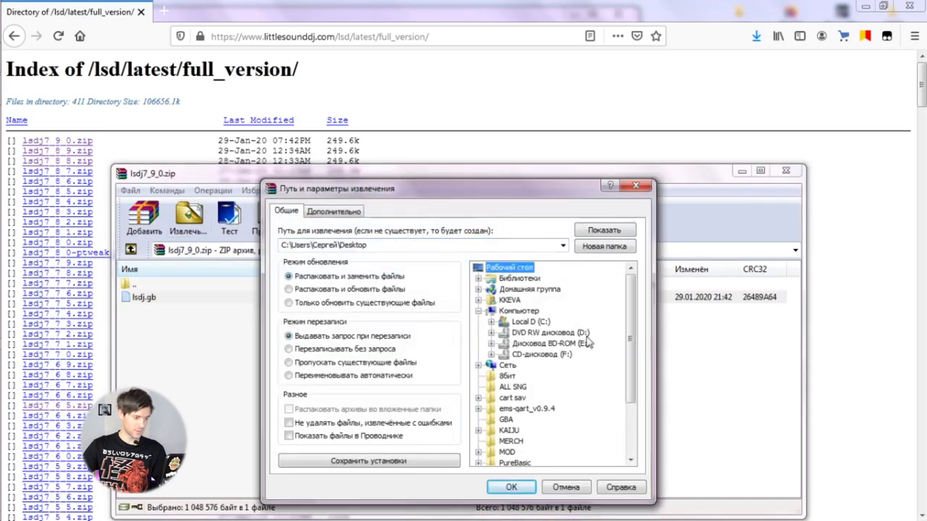
left_click(506, 377)
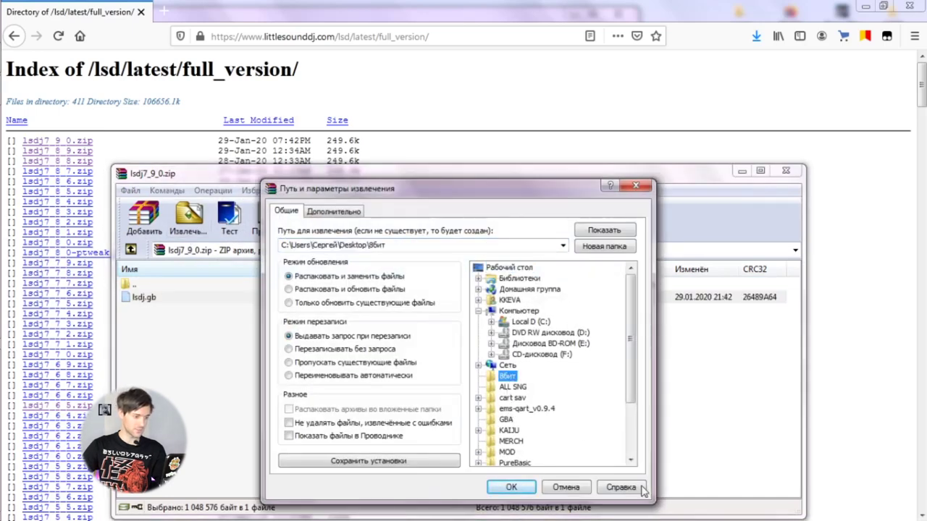
left_click(512, 488)
Close the archive, minimize Firefox and select the extracted lsdj.gb file in the 8бит folder
left_click(785, 170)
left_click(866, 6)
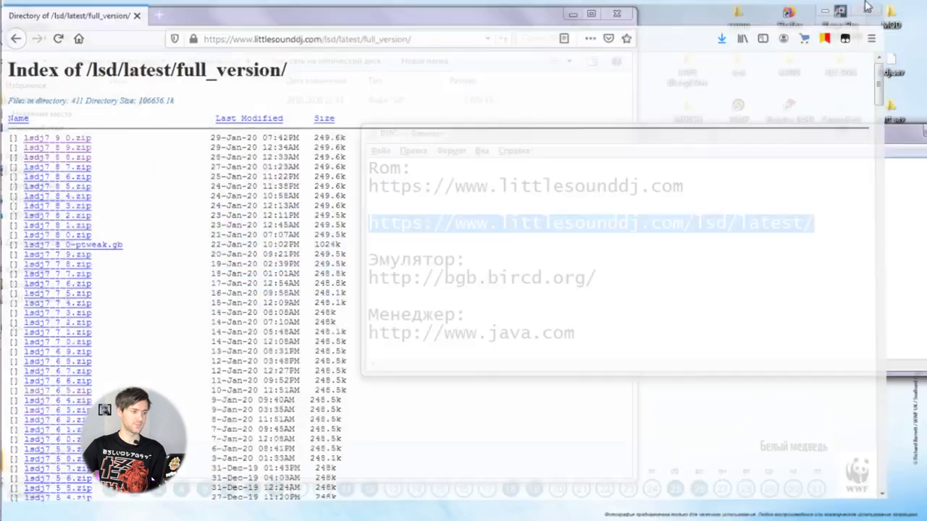
left_click(244, 199)
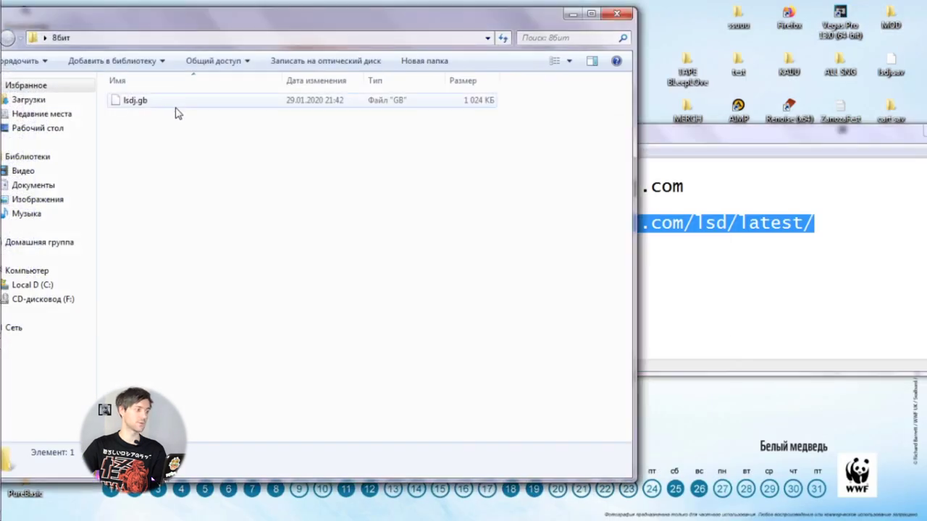
left_click(174, 105)
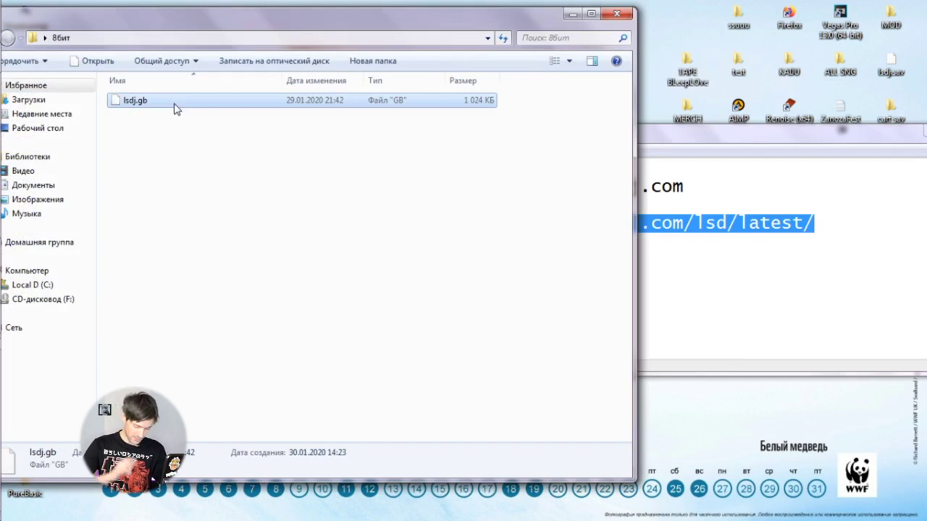
left_click(824, 321)
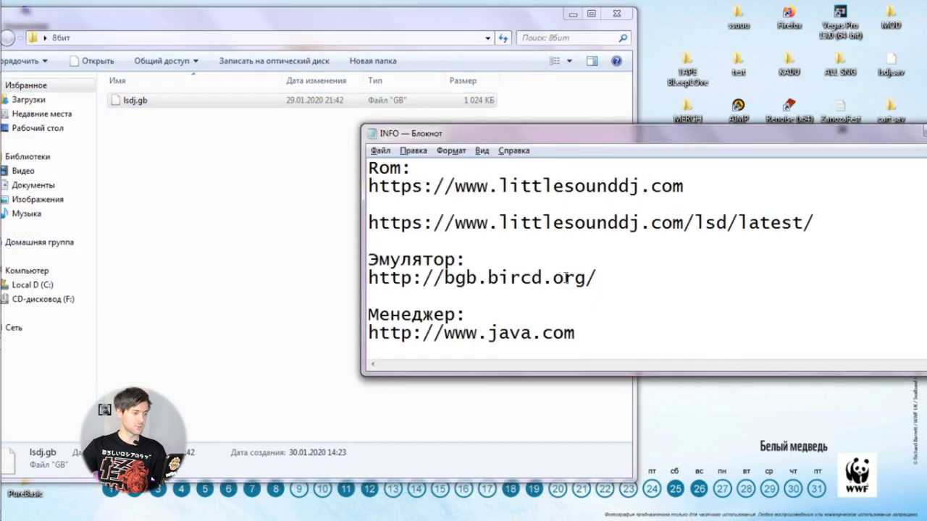
left_click_drag(622, 284, 341, 280)
key("ctrl+c")
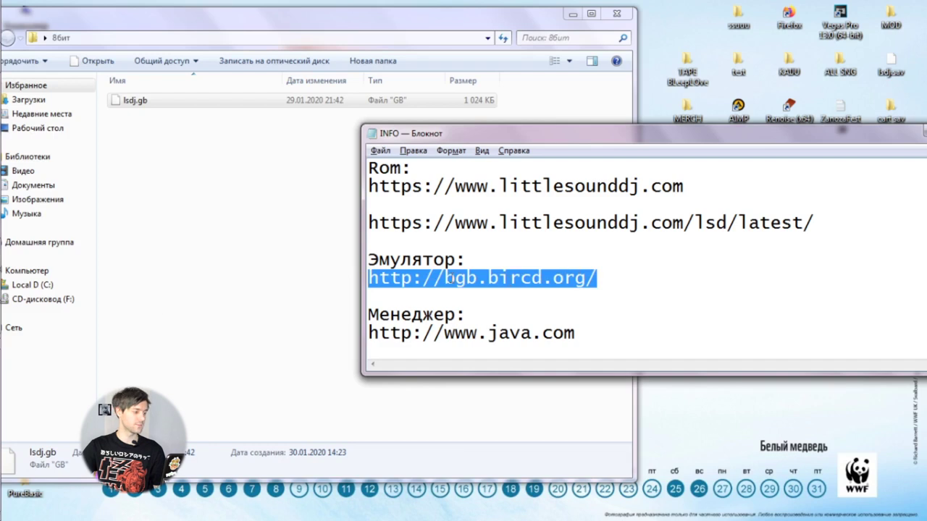
Switch to Chrome and load the copied BGB emulator address
key("alt+Tab")
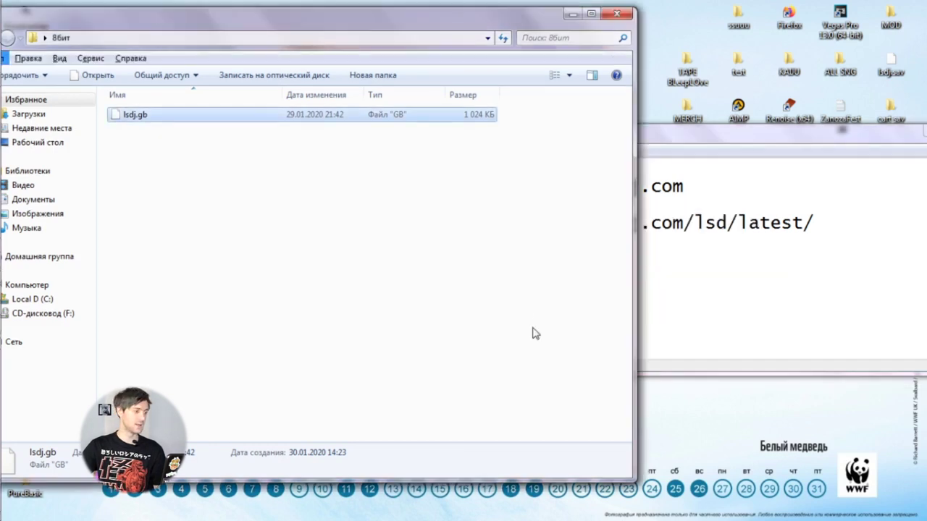
key("alt")
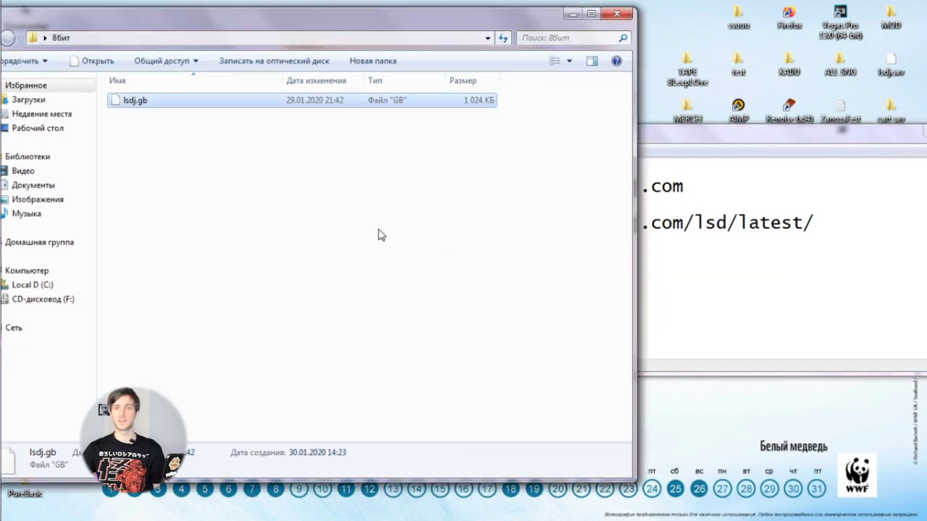
mouse_move(3, 402)
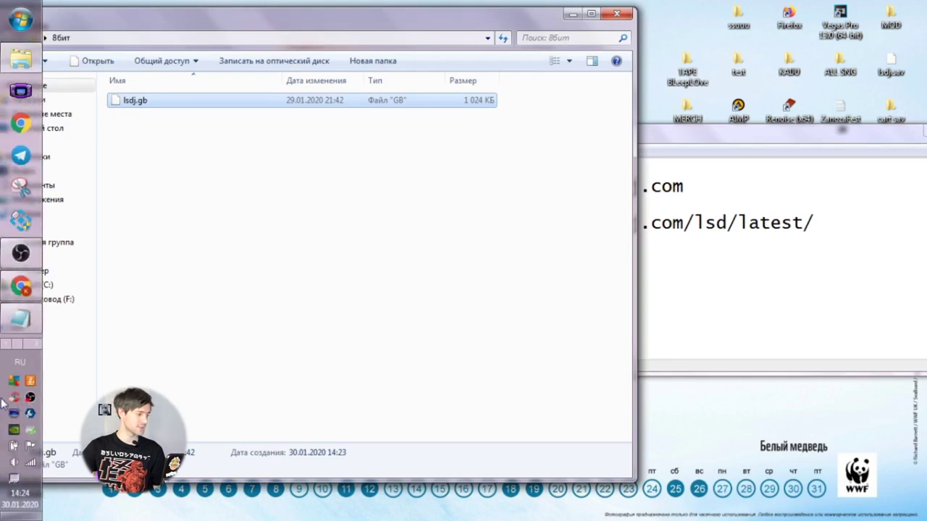
left_click(20, 286)
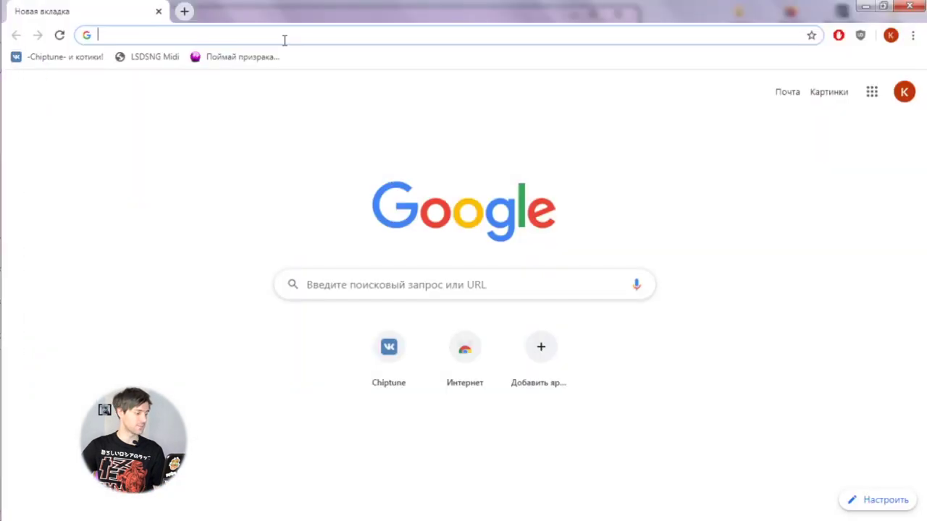
key("ctrl+v")
key("Return")
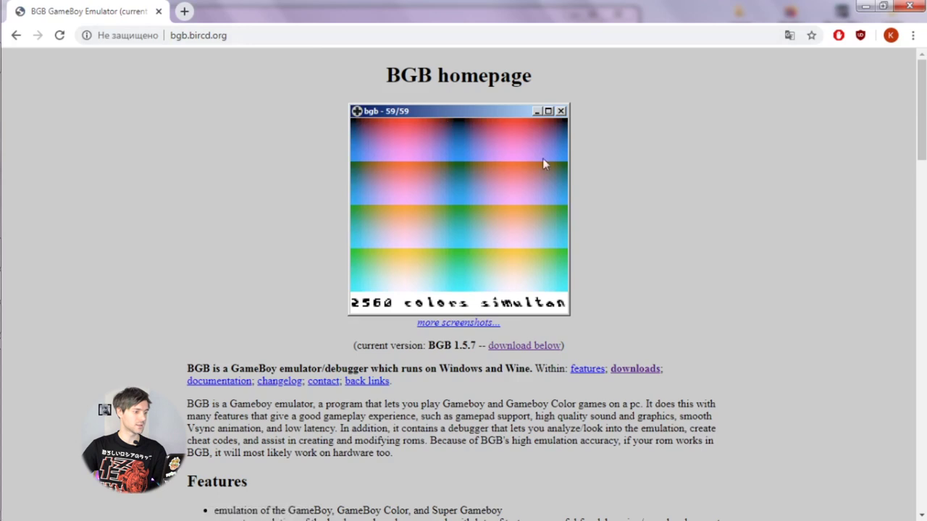
Download the BGB 1.5.7 zip from the homepage's downloads section and show the file in its folder
left_click_drag(532, 75, 386, 76)
left_click(487, 151)
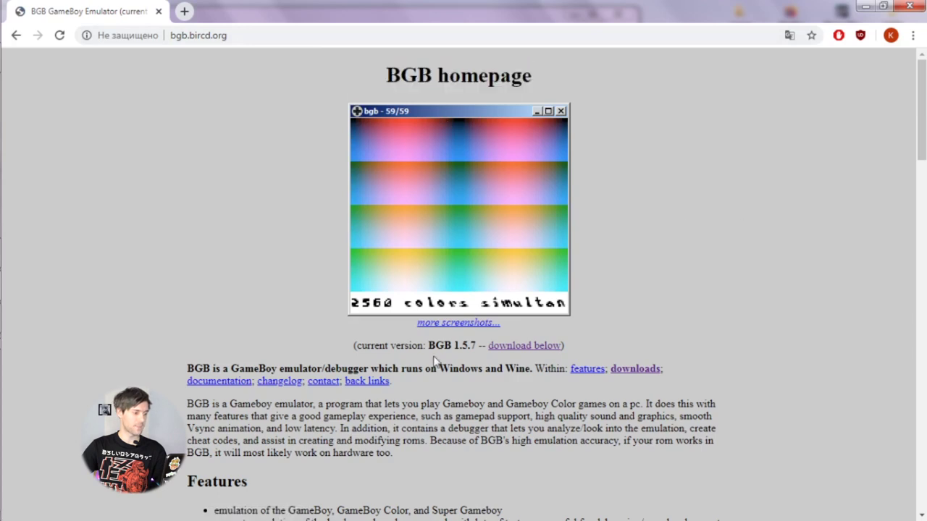
left_click(518, 347)
left_click(290, 95)
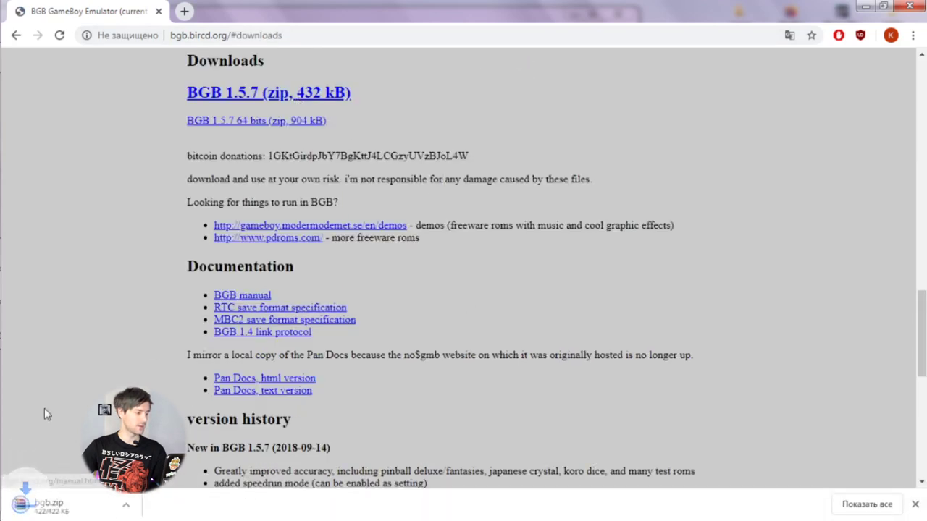
left_click(141, 506)
left_click(217, 459)
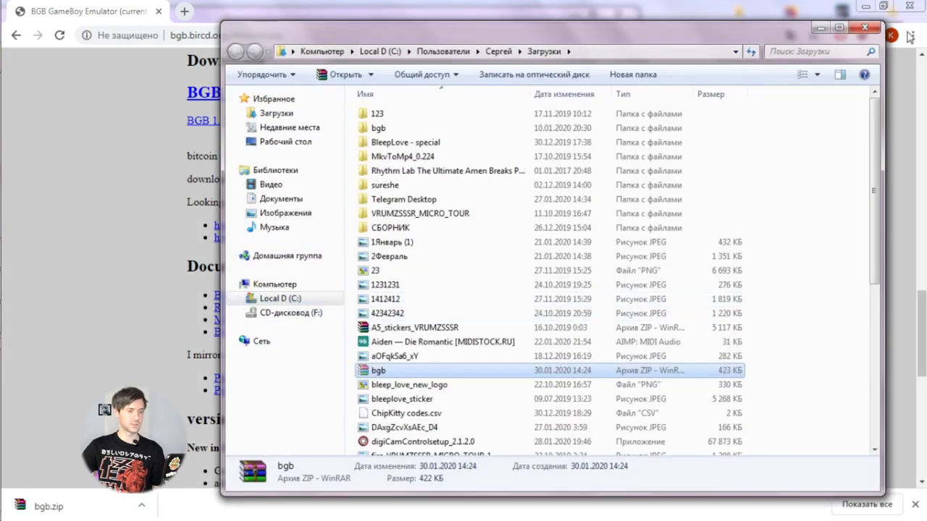
Move the bgb archive from the downloads folder into the 8бит folder on the desktop
left_click(276, 113)
left_click(290, 142)
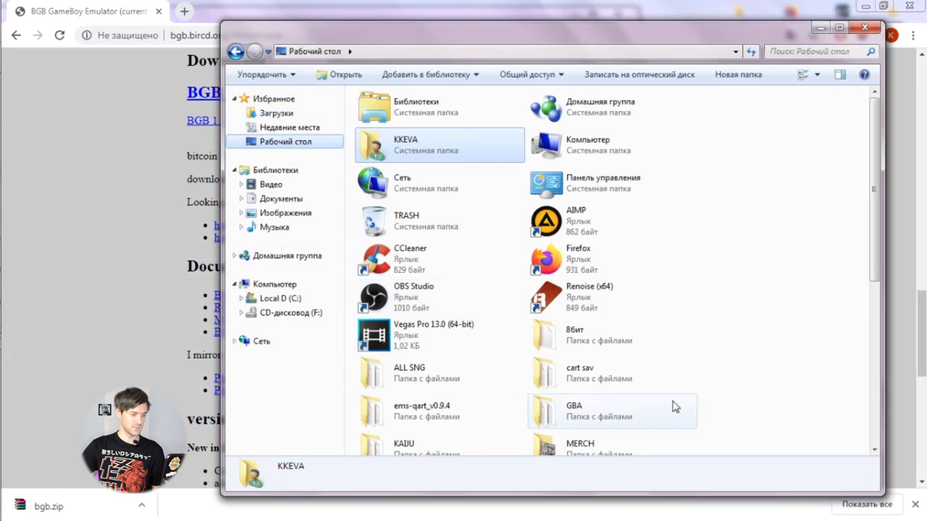
scroll(731, 383, "down", 3)
scroll(725, 375, "down", 3)
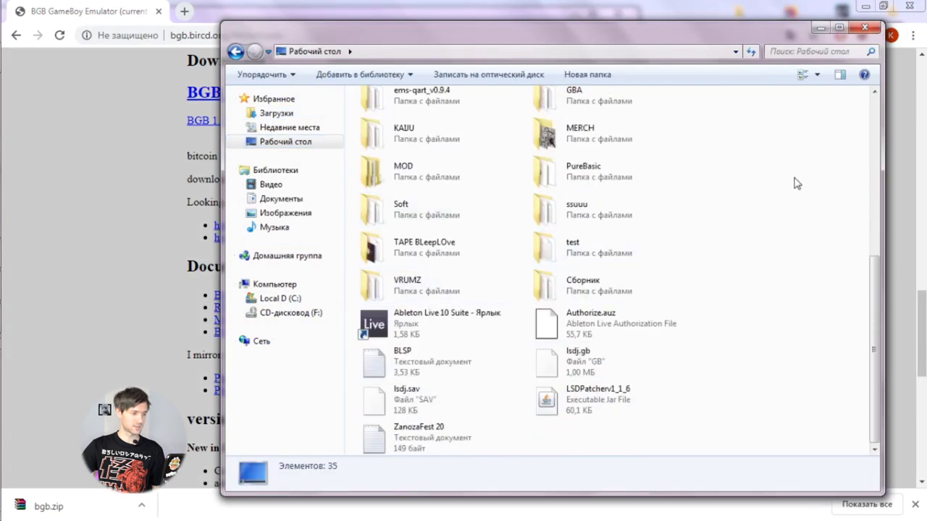
scroll(646, 216, "up", 1)
double_click(610, 112)
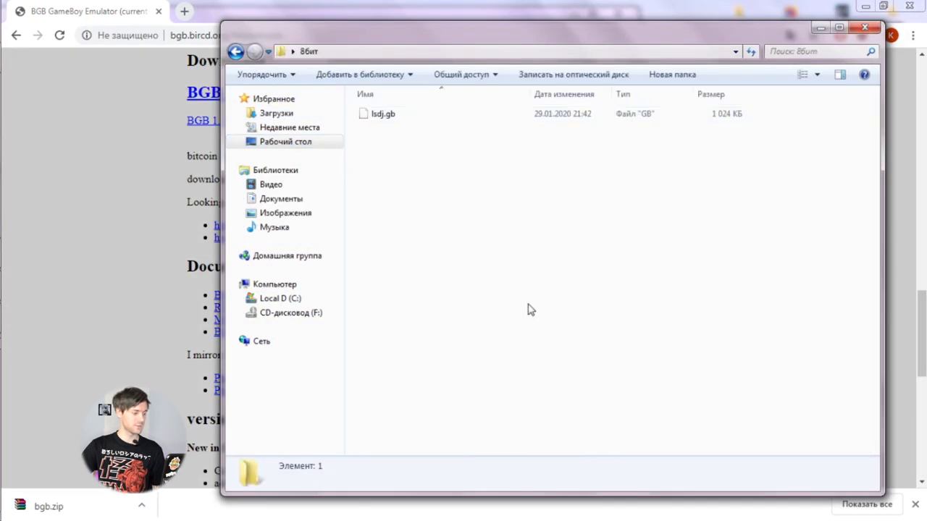
key("ctrl+v")
Extract the bgb archive into its own bgb subfolder, permanently delete the archive and minimize the folder window
right_click(391, 128)
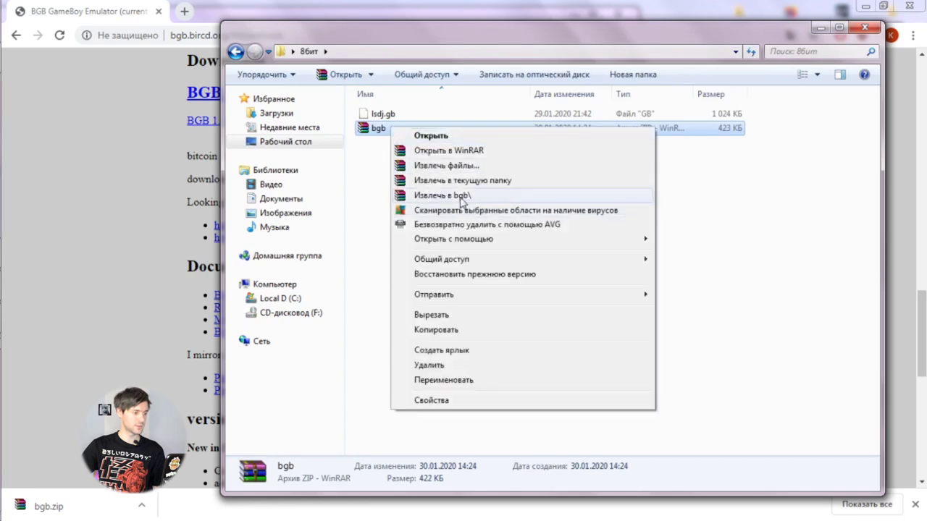
left_click(461, 196)
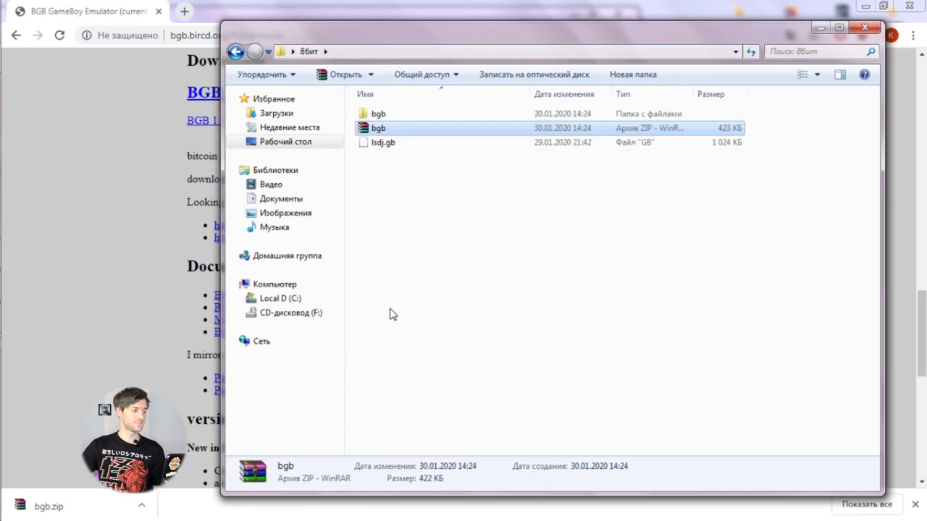
left_click(382, 130)
key("shift+Delete")
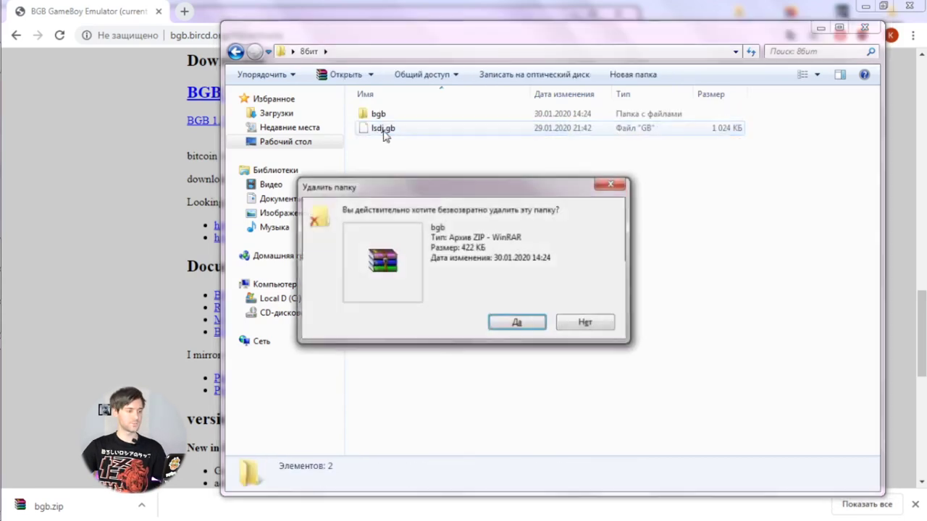
key("Return")
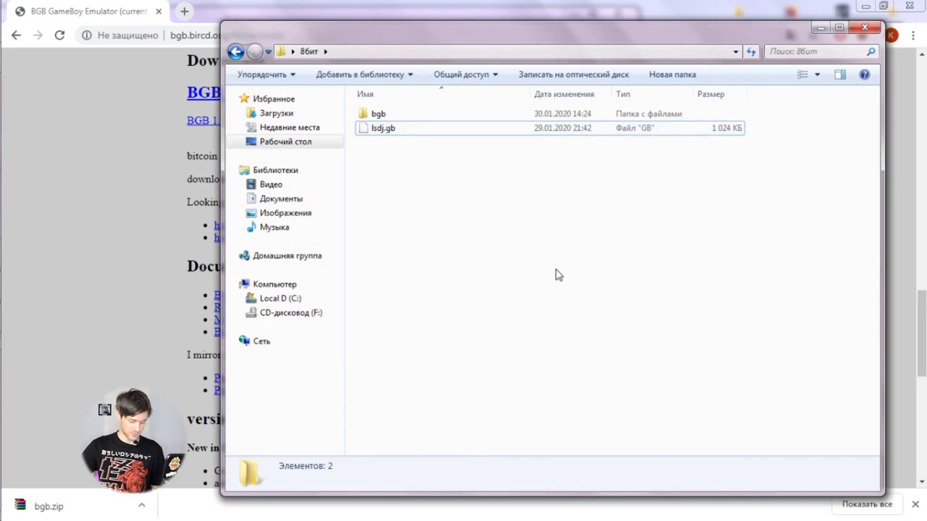
left_click(823, 27)
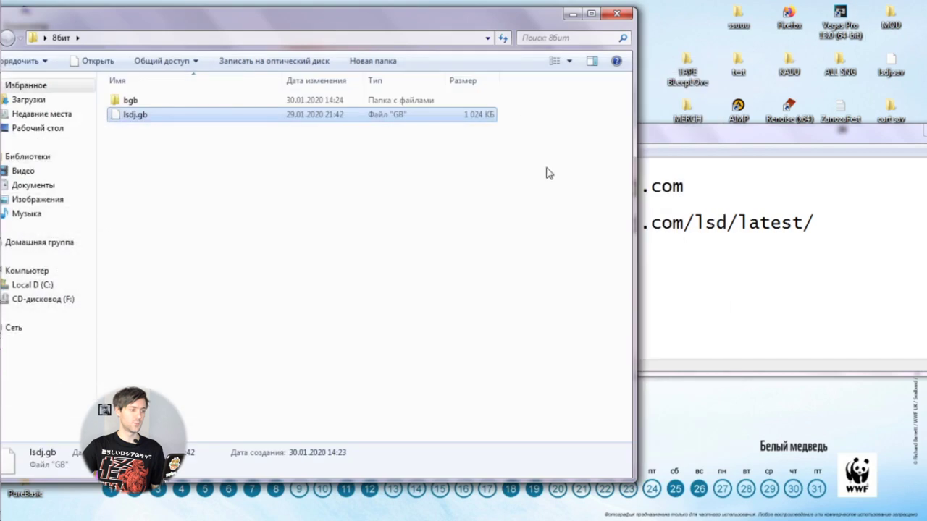
Review the Менеджер section of the INFO notes, highlighting the java.com and lsdmanager releases addresses
left_click(496, 220)
left_click(902, 354)
scroll(902, 354, "down", 1)
scroll(573, 240, "down", 1)
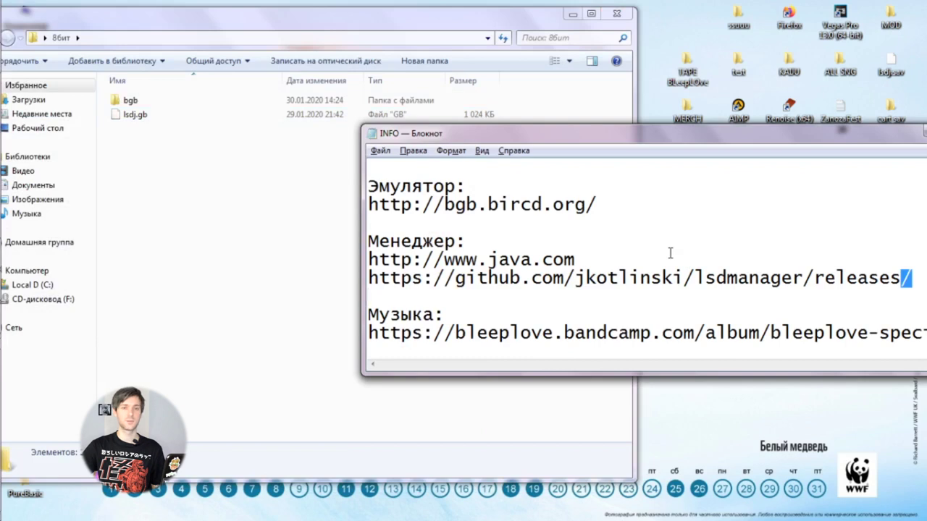
left_click(743, 251)
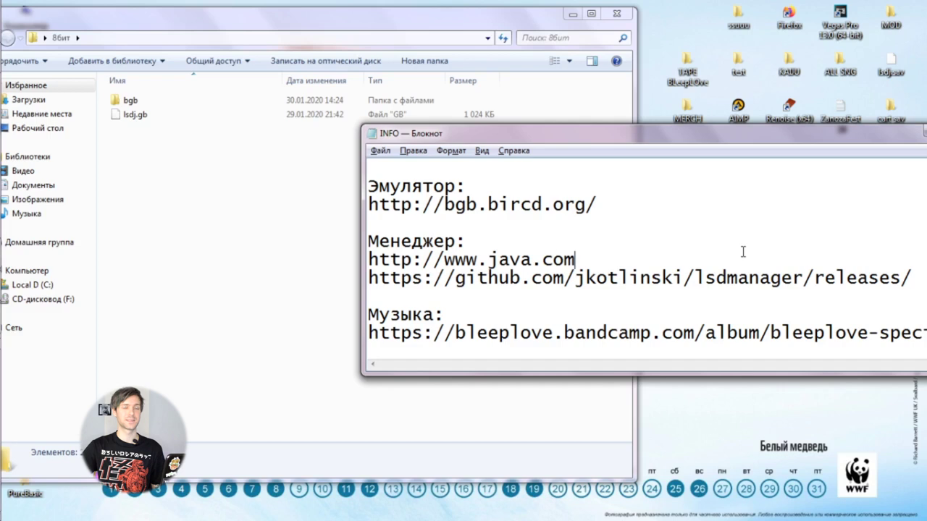
left_click_drag(911, 278, 366, 279)
left_click(662, 238)
left_click_drag(586, 262, 332, 265)
left_click(656, 258)
left_click_drag(599, 266, 349, 268)
left_click(651, 254)
left_click_drag(603, 260, 355, 244)
left_click(659, 259)
Copy the GitHub lsdmanager releases address from the notes and load it in Chrome
left_click_drag(911, 281, 352, 282)
key("ctrl+c")
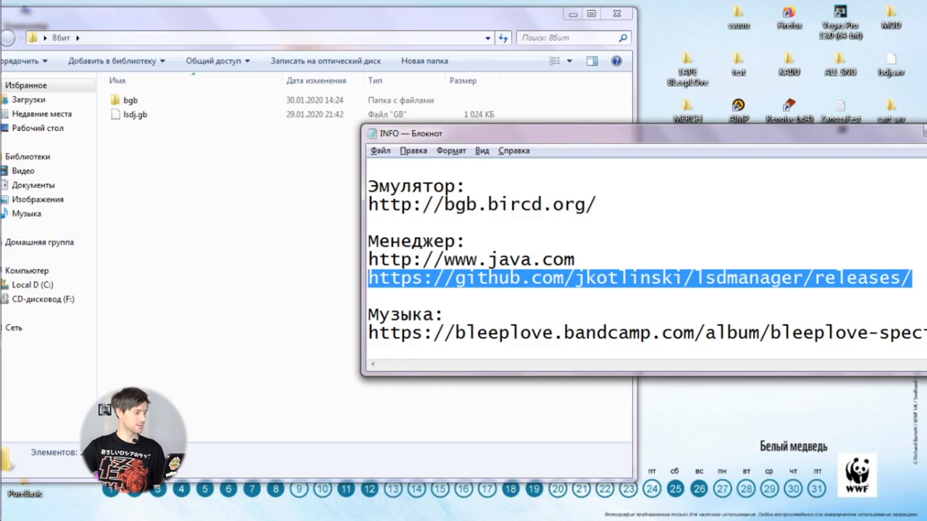
left_click(13, 304)
left_click(310, 37)
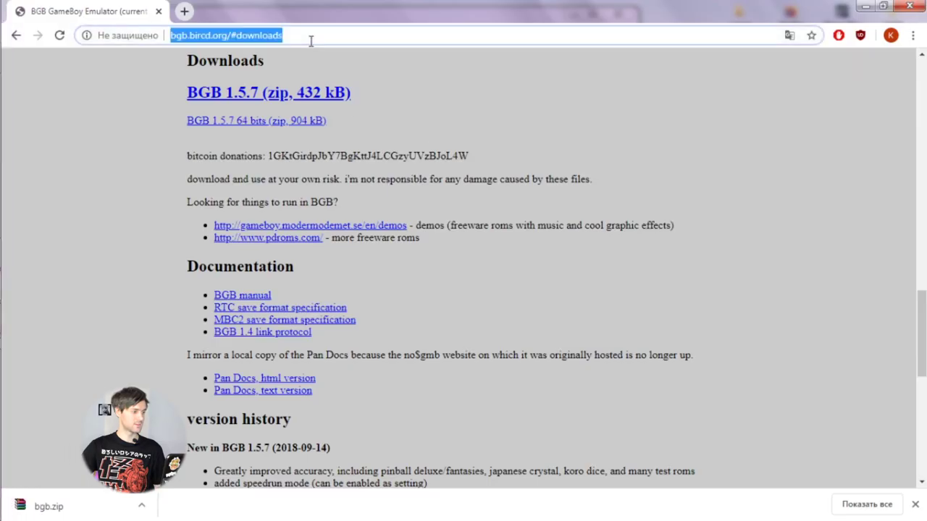
key("ctrl+v")
key("Return")
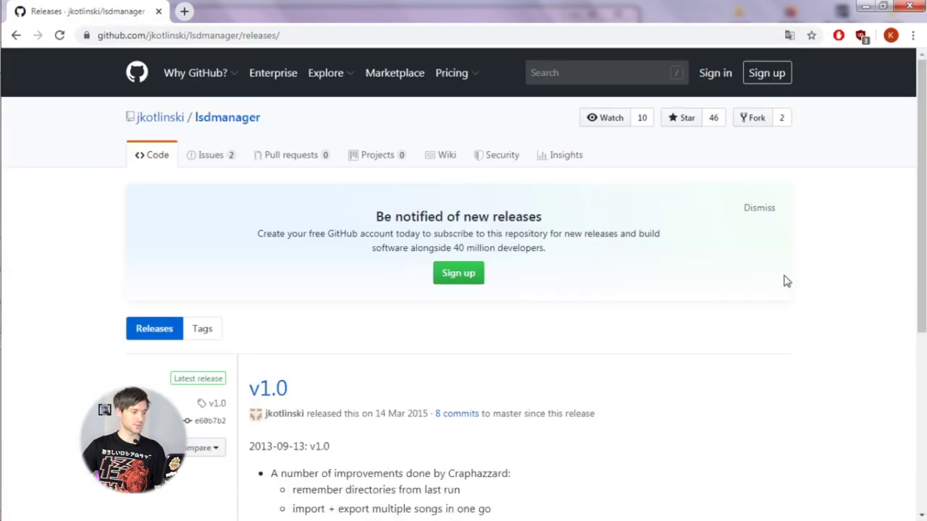
Download LSDManager10.jar from the v1.0 release assets and show the file in its folder
scroll(785, 285, "down", 3)
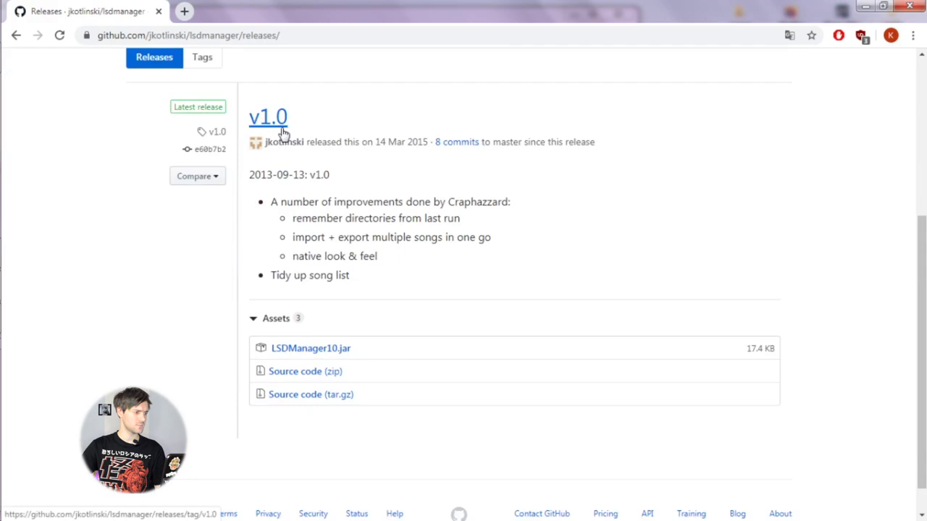
left_click(317, 349)
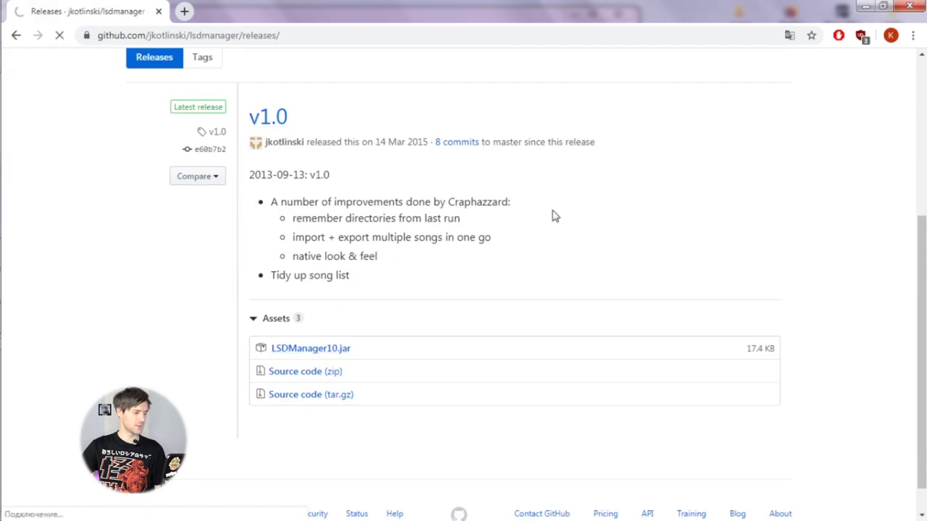
left_click(245, 505)
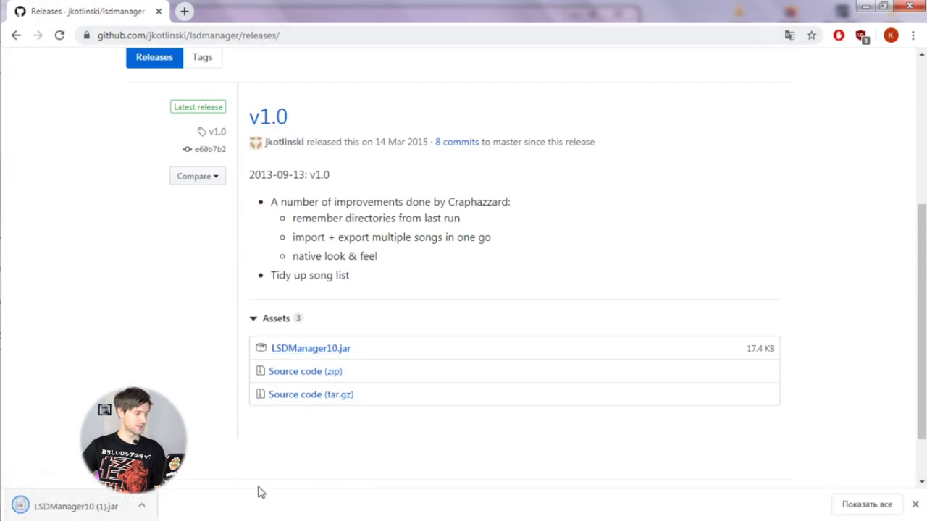
left_click(142, 505)
left_click(142, 505)
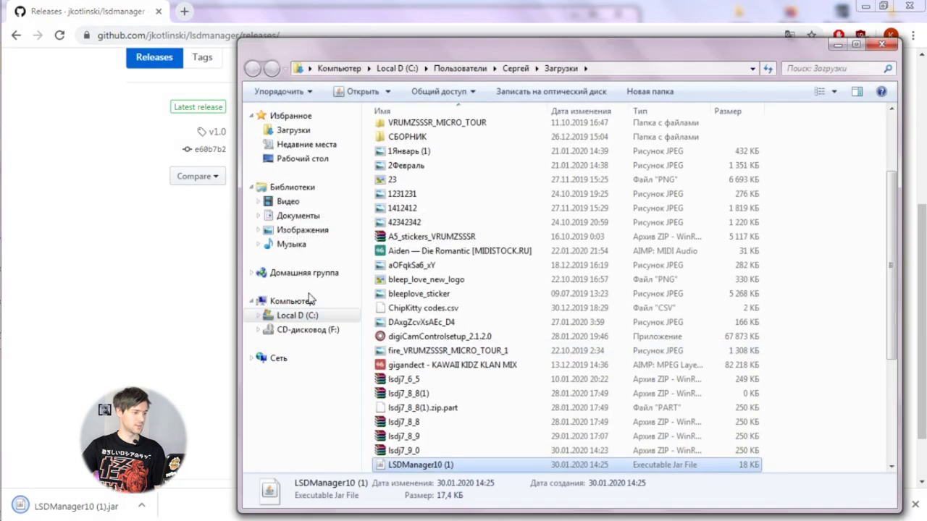
Transfer the downloaded LSDManager10 (1) file into the 8бит folder on the desktop
left_click(250, 159)
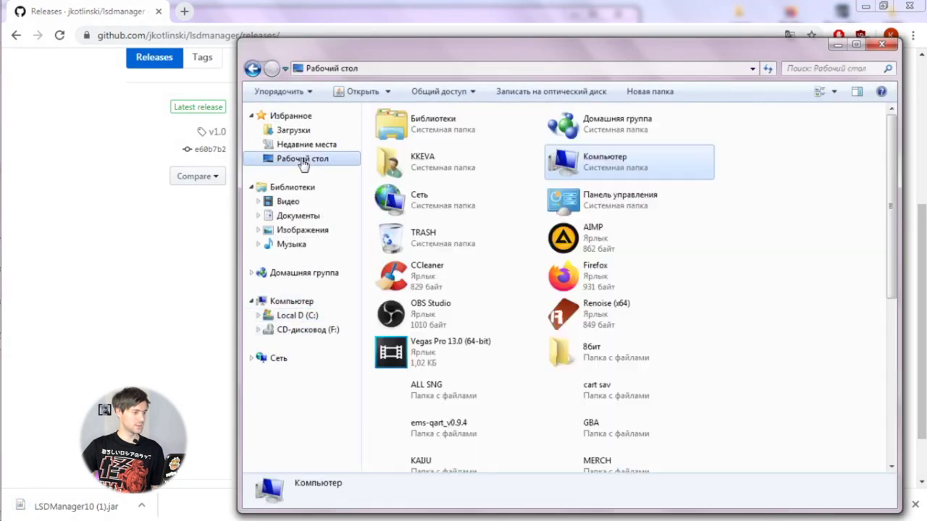
scroll(717, 308, "down", 5)
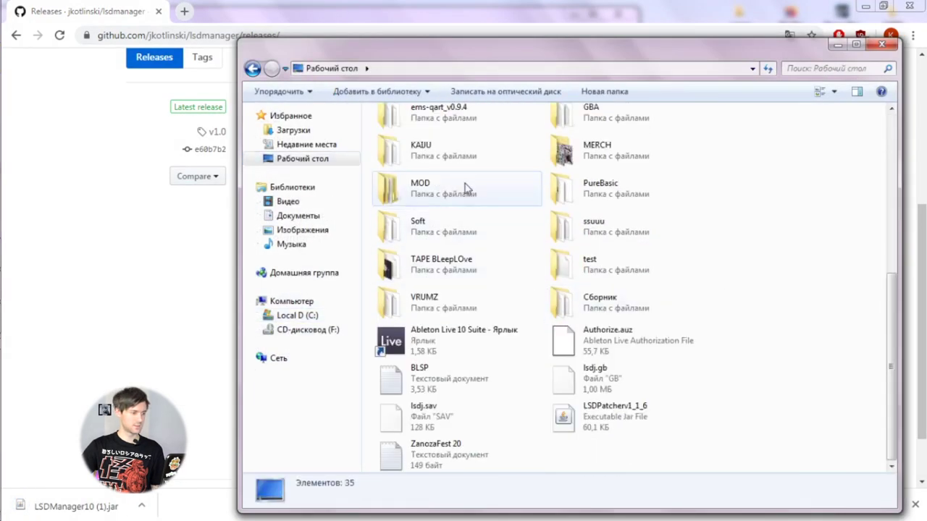
scroll(562, 282, "up", 2)
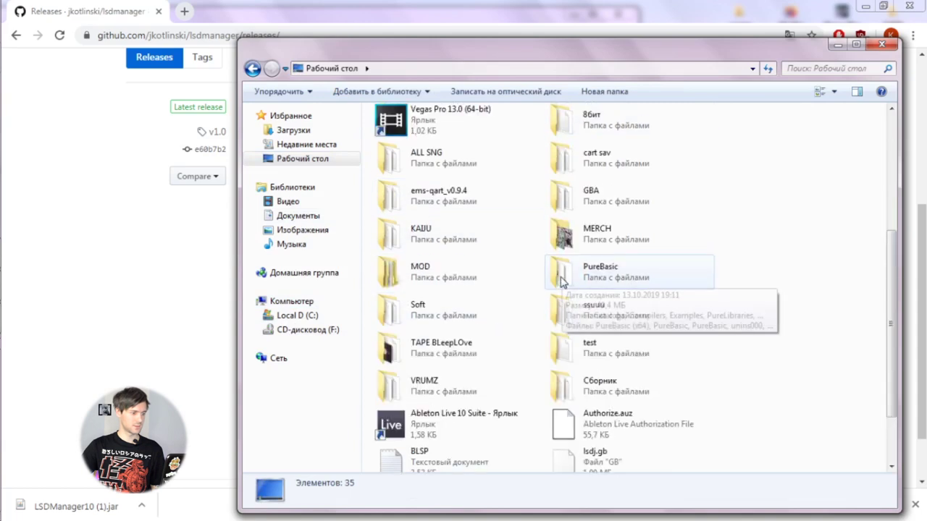
double_click(593, 125)
key("ctrl+v")
left_click(464, 206)
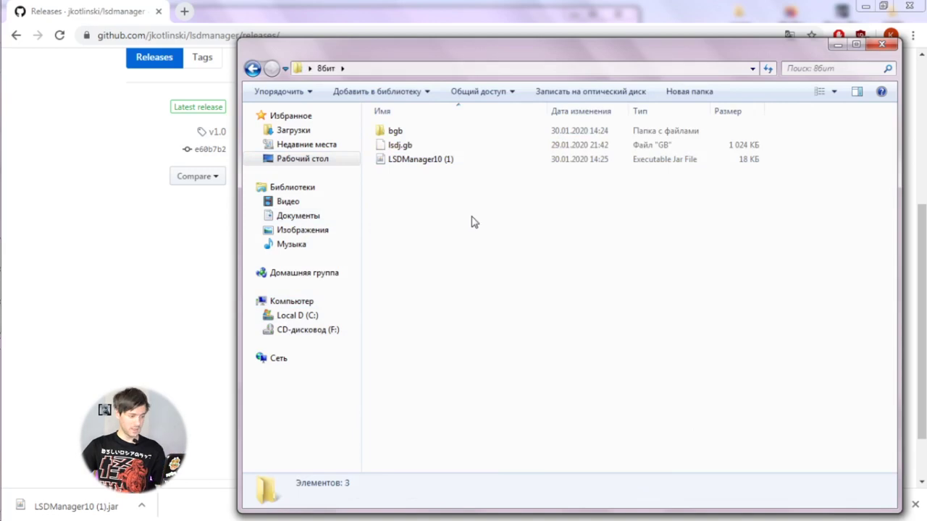
Minimize Chrome and close the extra 8бит folder window, bringing the INFO notes to the front
left_click(861, 6)
left_click_drag(799, 48, 730, 61)
left_click(813, 59)
left_click(760, 217)
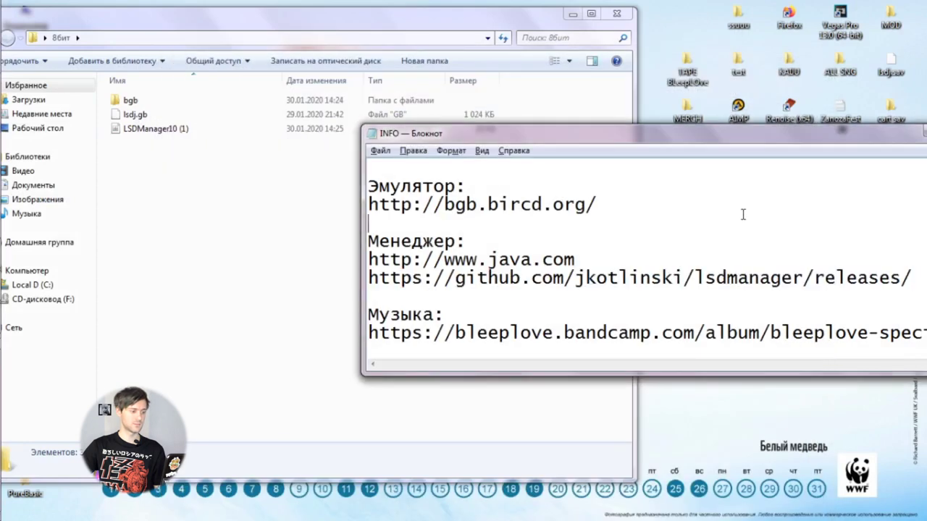
Close the INFO notes and open the VRUMZ folder from the desktop, placing its window beside the 8бит folder
left_click_drag(775, 135, 572, 132)
left_click(724, 133)
double_click(723, 203)
left_click_drag(527, 50, 689, 23)
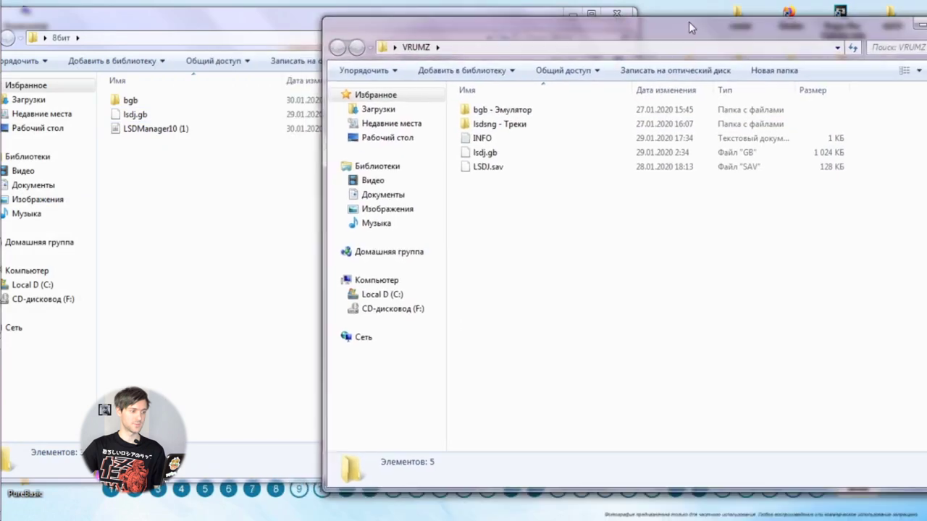
Move the lsdsng - Треки folder from VRUMZ into 8бит and bring the VRUMZ window back to the front
left_click_drag(497, 131, 194, 237)
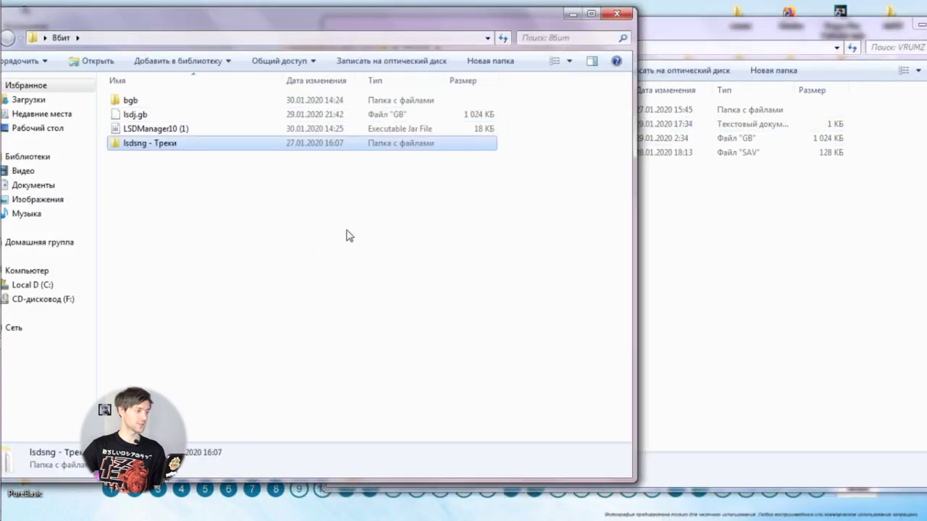
left_click(822, 259)
left_click_drag(863, 39, 673, 41)
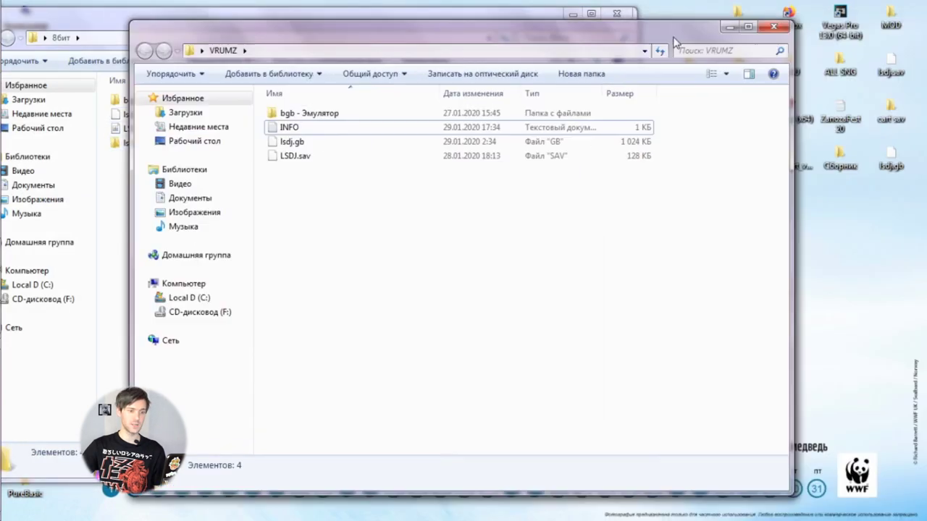
Close the VRUMZ folder window and move the 8бит window to the middle of the desktop
left_click(775, 29)
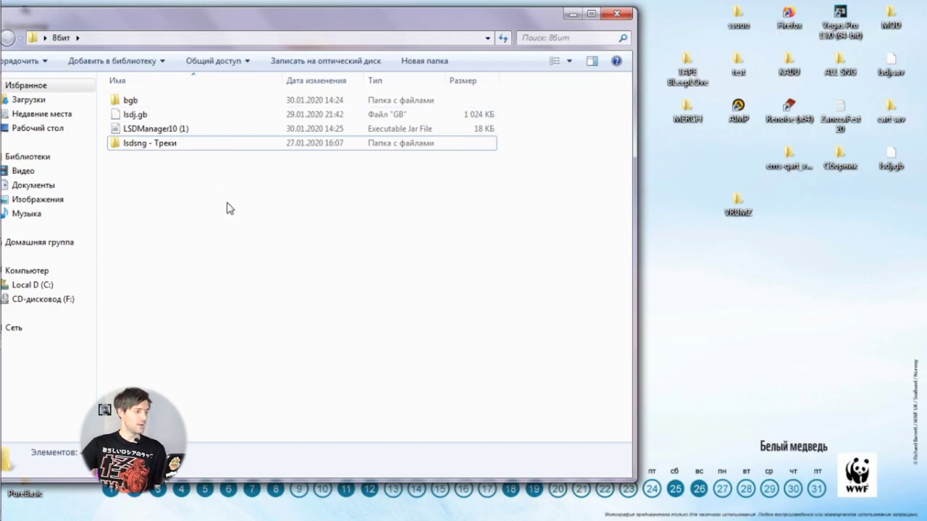
left_click_drag(319, 26, 447, 36)
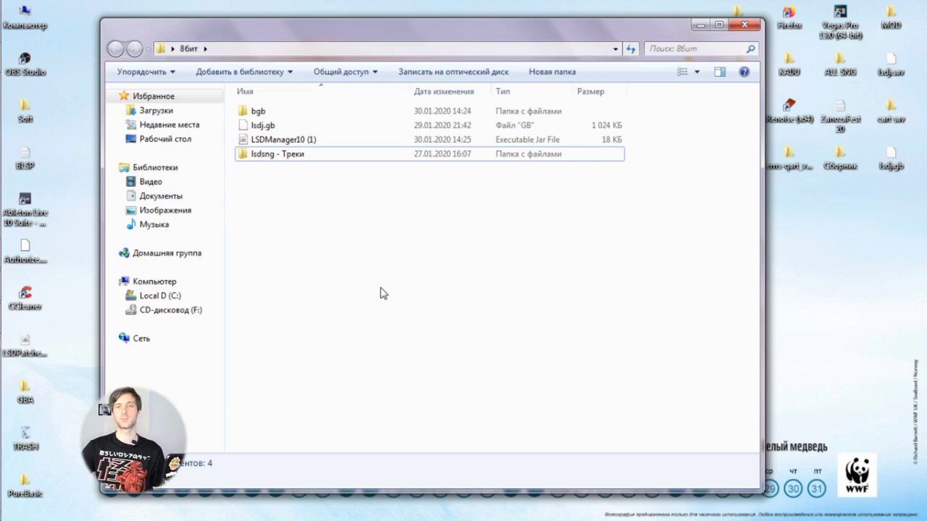
left_click(268, 128)
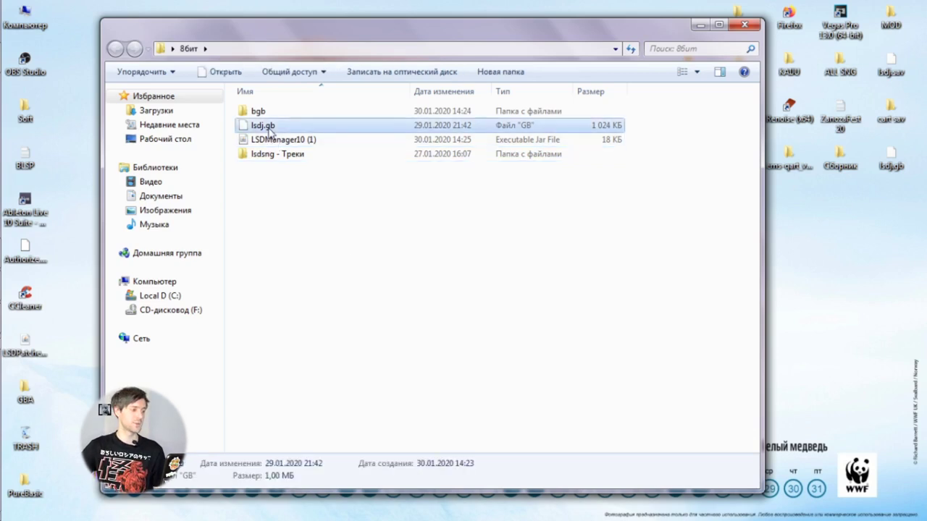
left_click(294, 203)
left_click(259, 127)
left_click(303, 223)
left_click(269, 128)
left_click(282, 170)
left_click(263, 128)
left_click(294, 204)
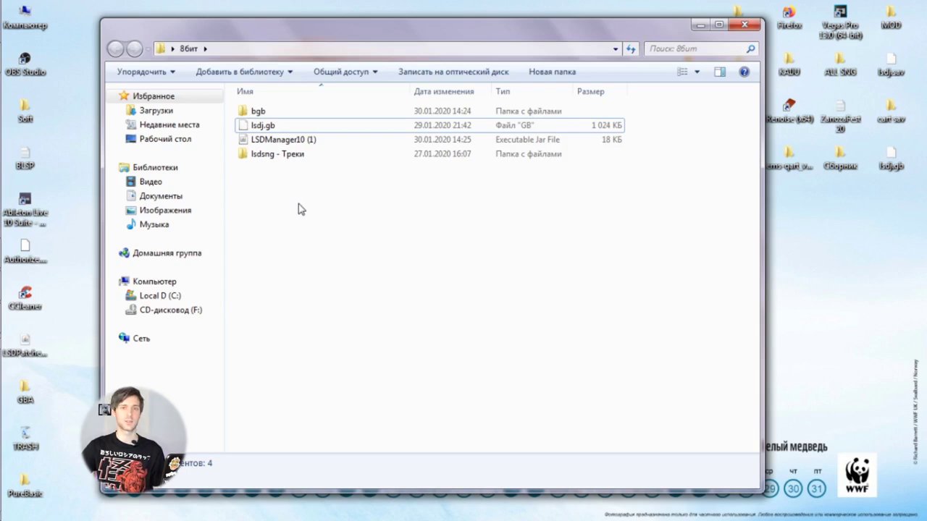
Launch the bgb emulator from the bgb folder, place its window over the free file area and load bgbtest.gb into it
double_click(261, 113)
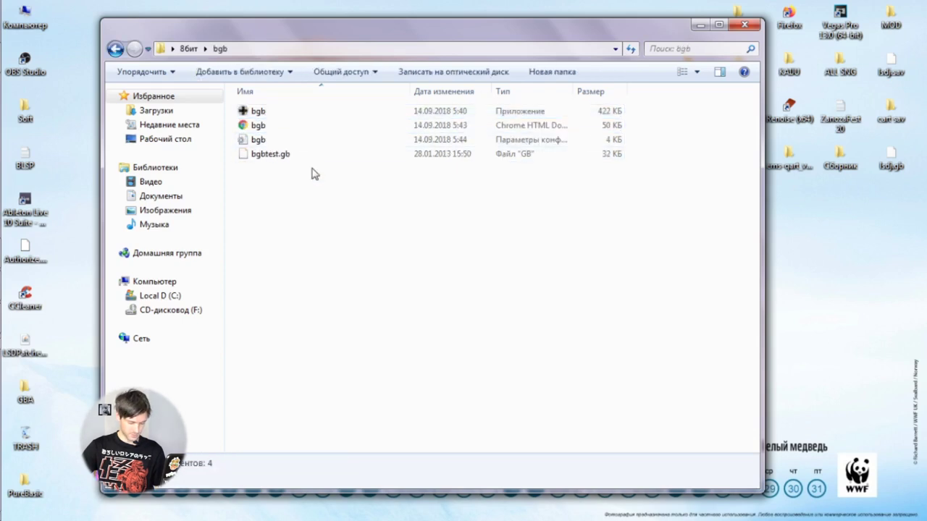
double_click(262, 113)
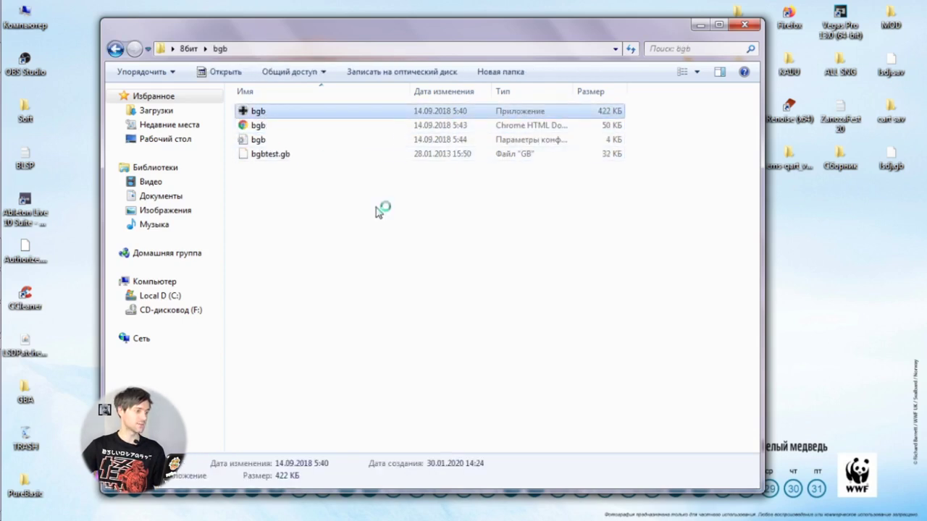
left_click_drag(422, 163, 517, 211)
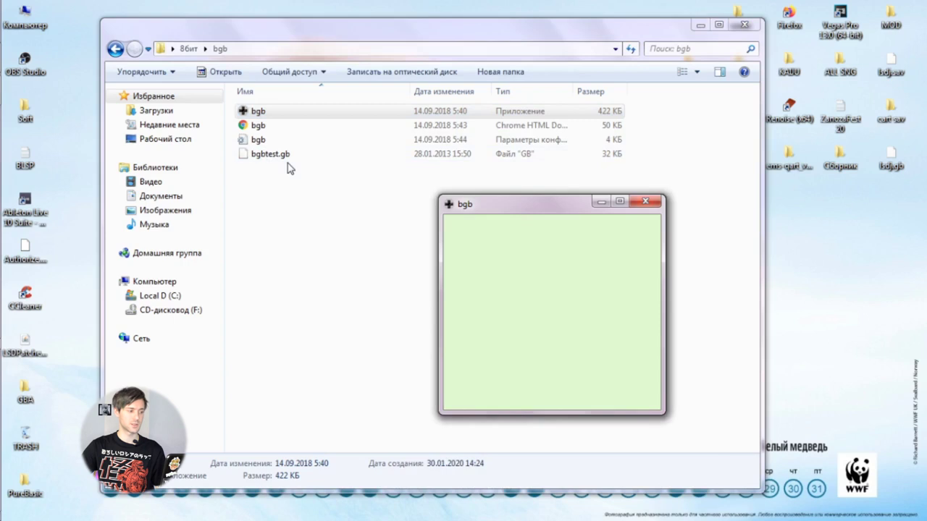
left_click_drag(263, 161, 511, 322)
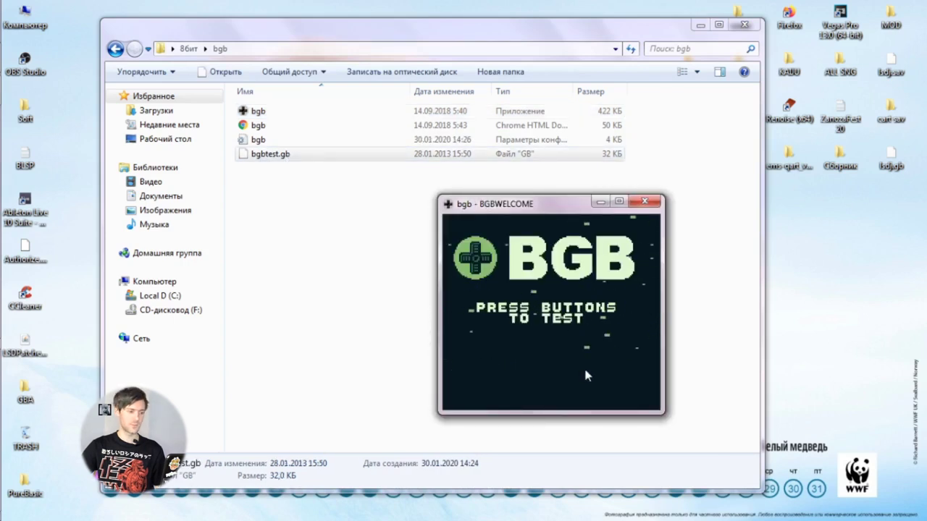
Test the emulated Start, Select, A and B buttons in the BGB welcome ROM
key("Return")
key("Return")
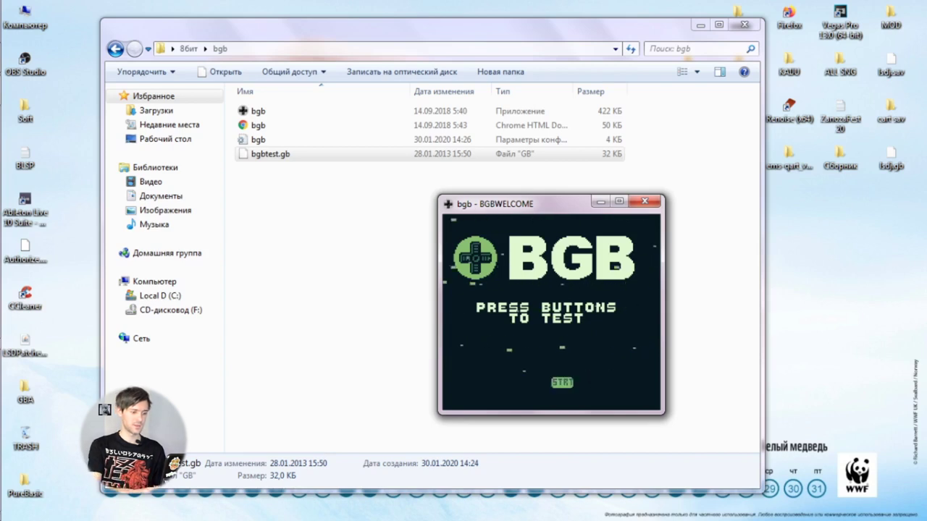
key("shift")
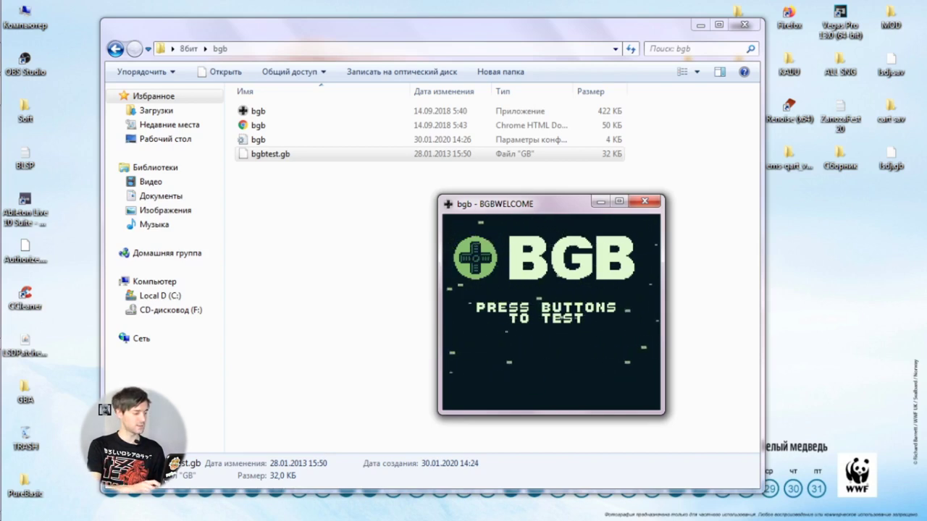
key("a")
key("s")
key("a")
key("s")
key("a")
key("shift")
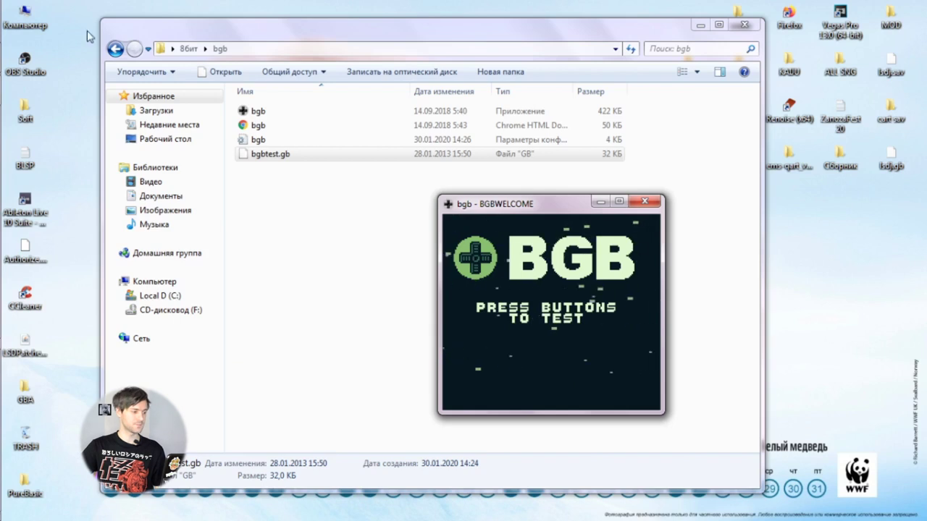
Return to the 8бит folder and load lsdj.gb into the bgb emulator
left_click(115, 49)
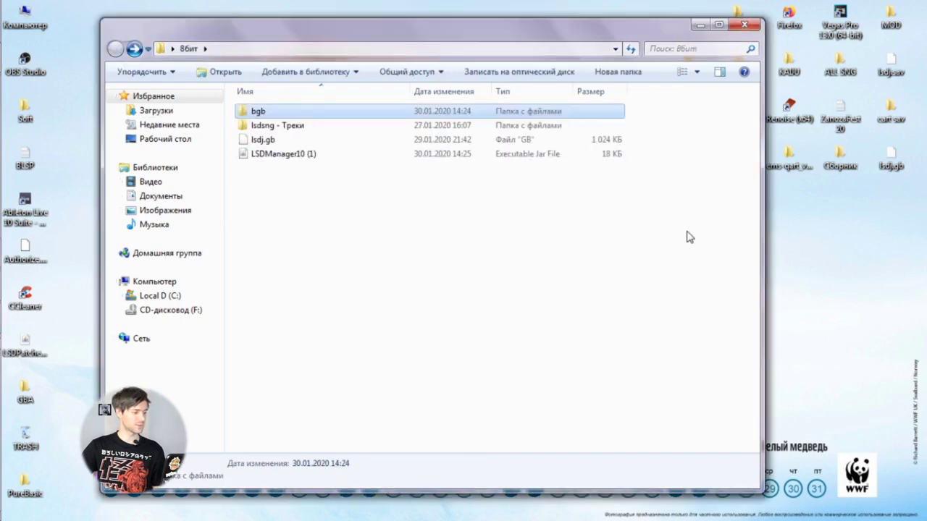
key("alt+Tab")
left_click(260, 139)
key("alt+Tab")
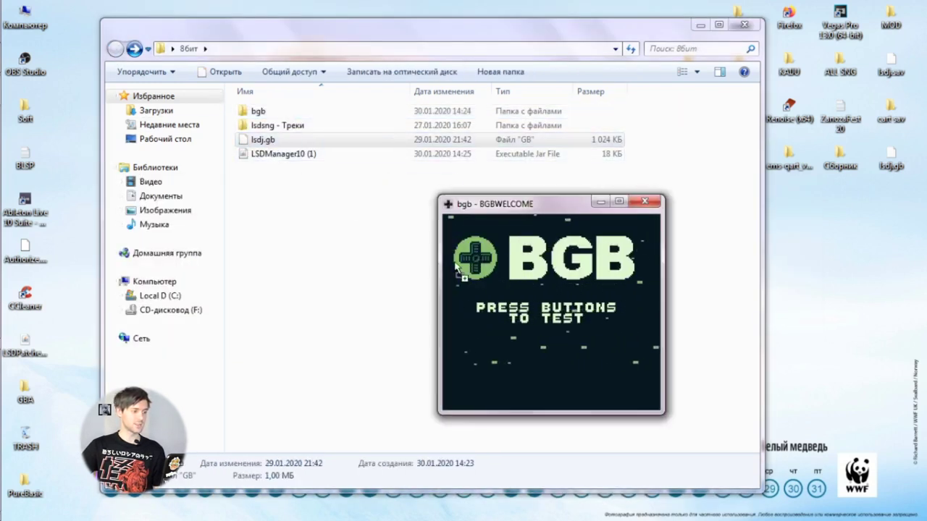
left_click_drag(515, 304, 514, 303)
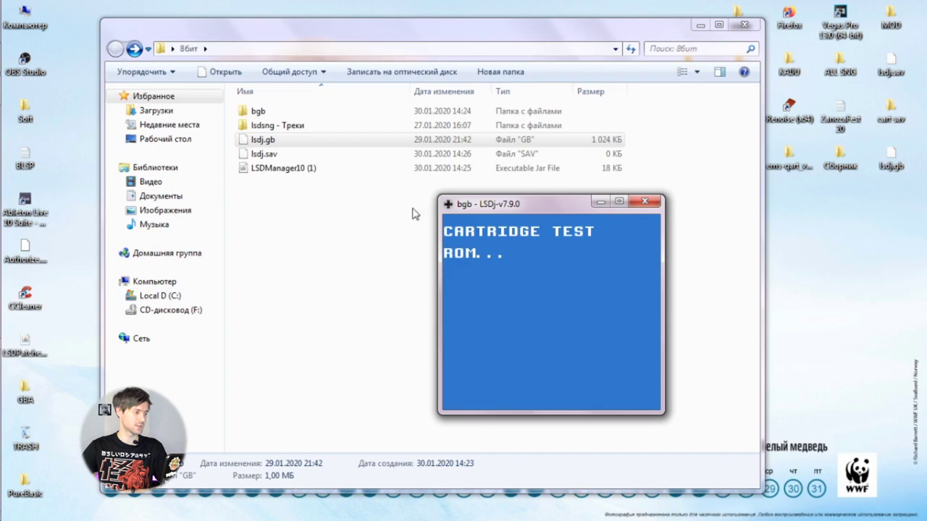
left_click(280, 146)
left_click(622, 384)
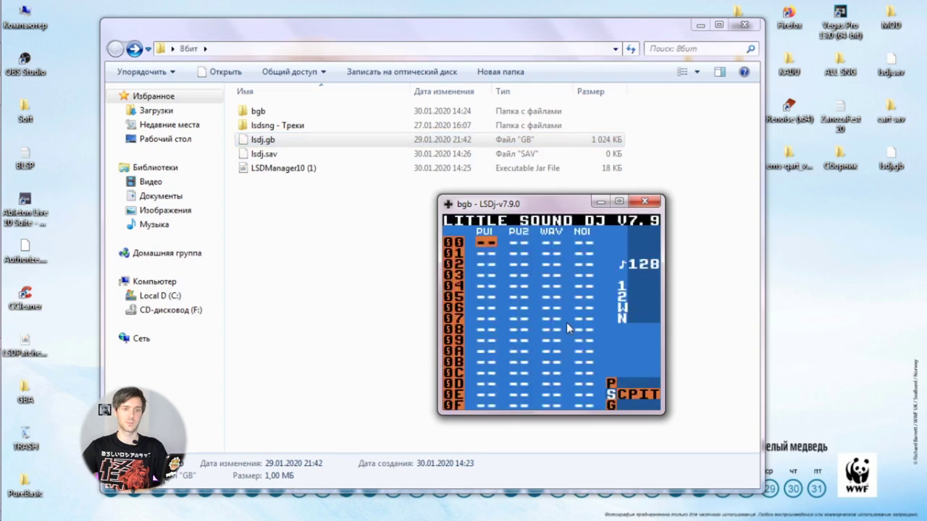
Move through the LSDj screens around the song screen and switch it to LIVE mode
key("shift+Down")
key("shift+Up")
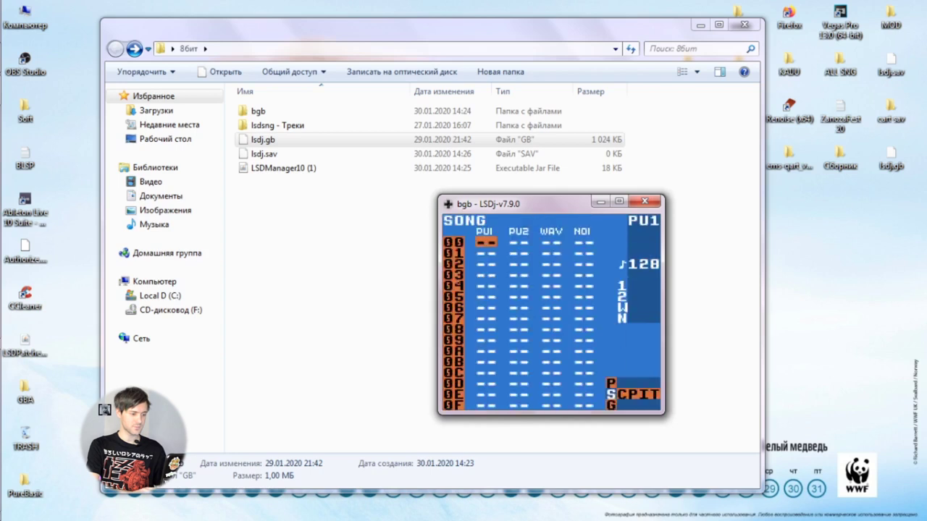
key("shift+Right")
key("shift+Left")
key("shift+Up")
key("shift+Down")
key("shift+Down")
key("shift+Up")
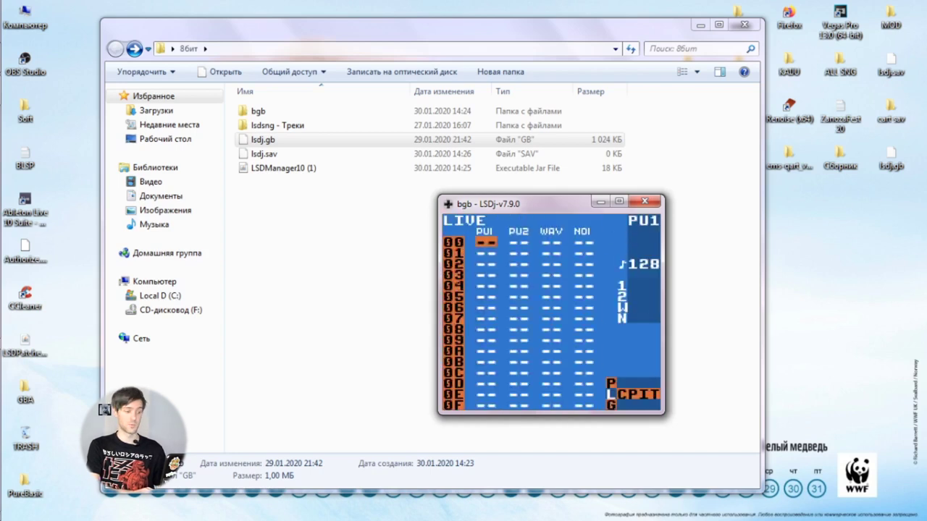
Move the cursor around the channel grid on the LIVE screen and return it to the first PU1 cell
key("Down")
key("Right")
key("Right")
key("Up")
key("Right")
key("Left")
key("Left")
key("Left")
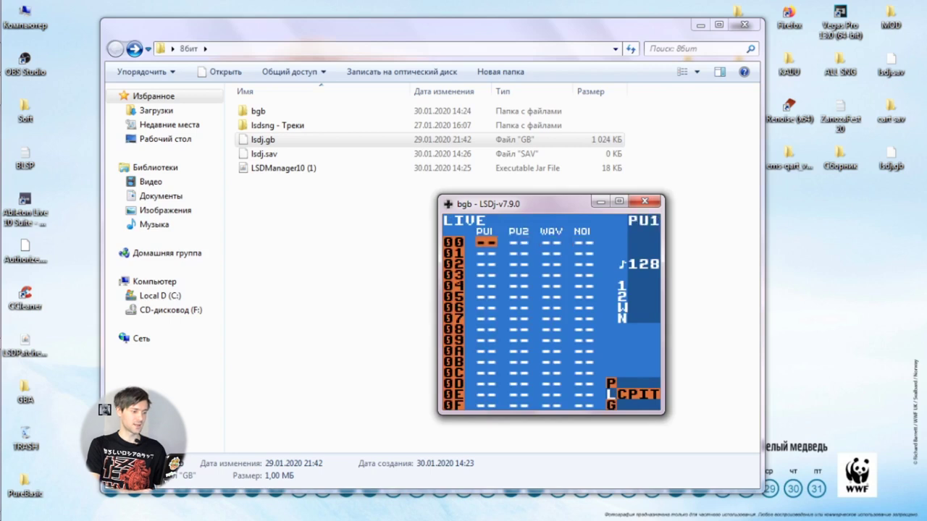
Switch between the LIVE and project screens and set LSDj back to SONG mode
key("shift+Up")
key("shift+Down")
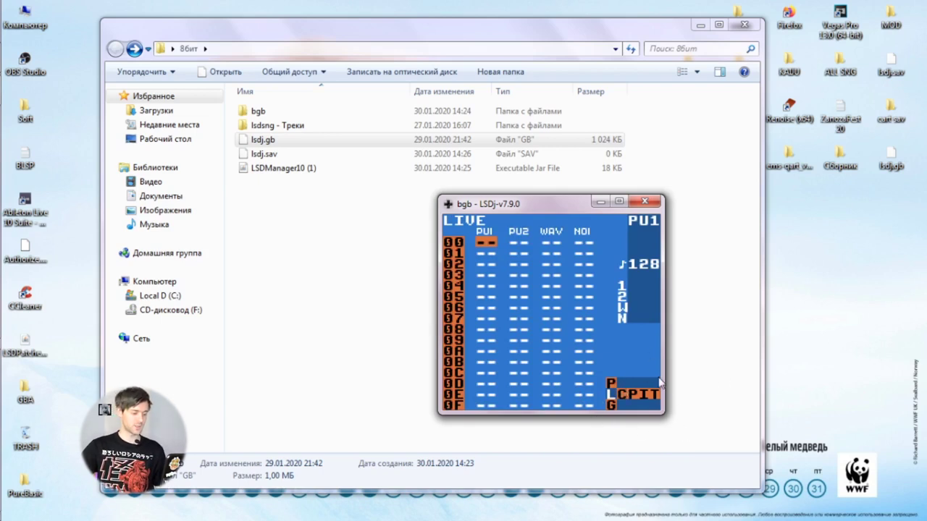
key("shift+Up")
key("shift+Down")
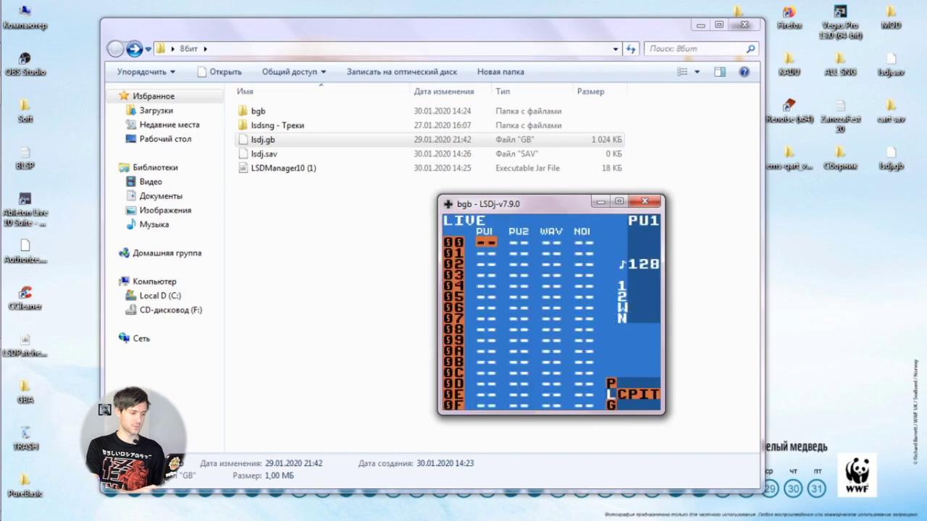
key("shift+Left")
key("shift+Up")
key("shift+Down")
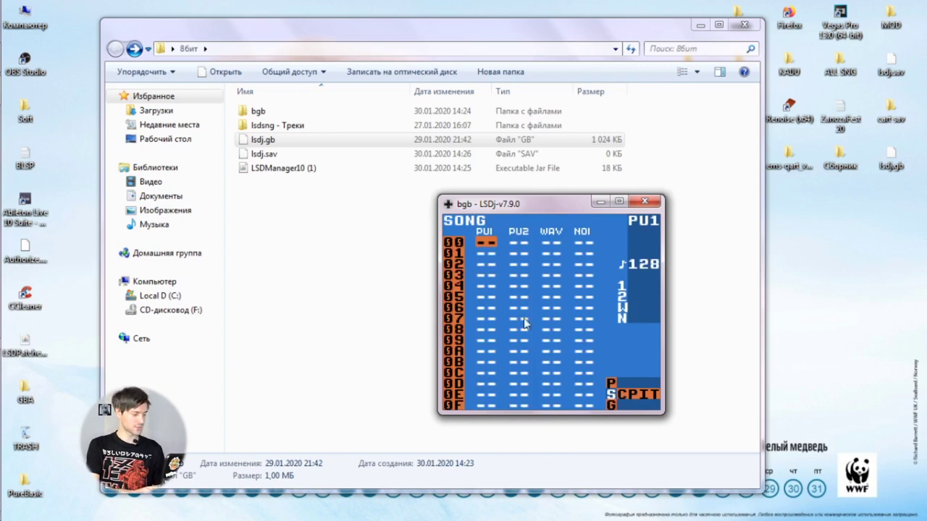
Open the LOAD/SAVE SONG file screen from the LSDj project screen
key("shift+Up")
key("Down")
key("Down")
key("Down")
key("Down")
key("Down")
key("Down")
key("Down")
key("Down")
key("Down")
key("Down")
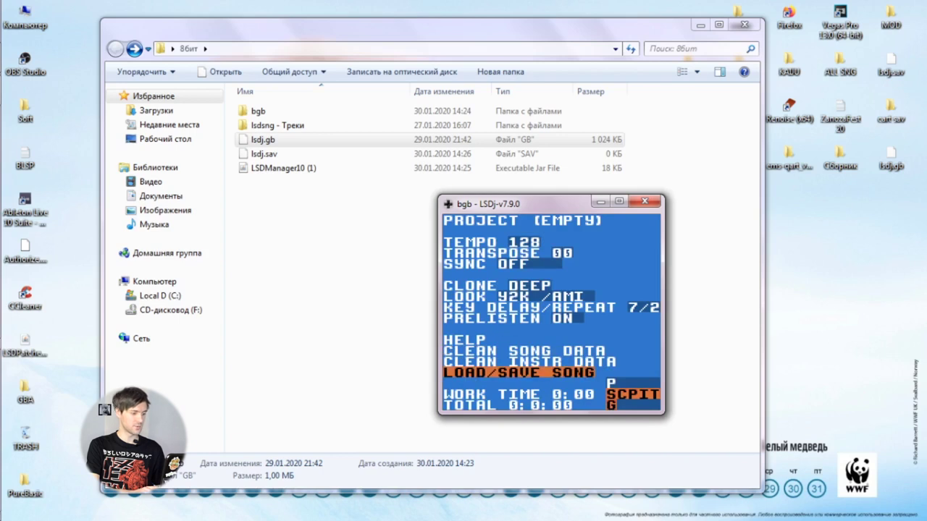
key("s")
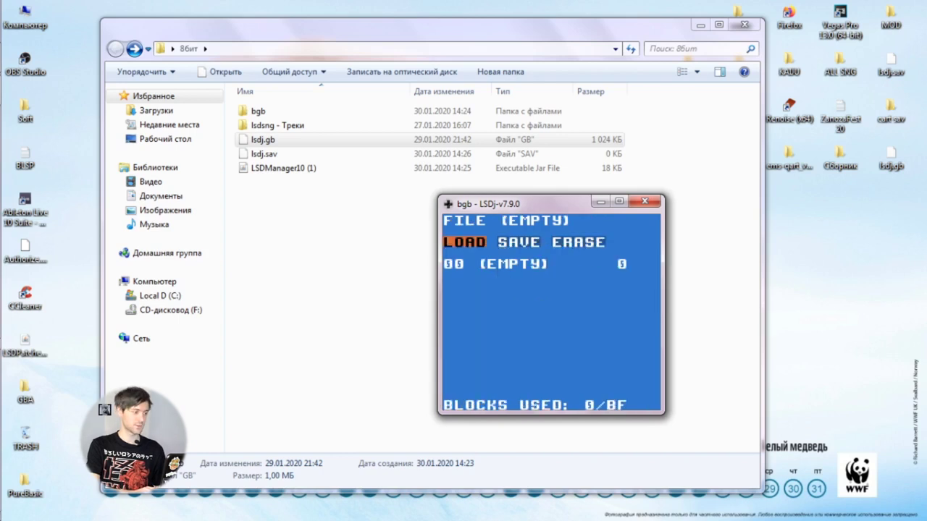
Go back to the project screen and look through the topics of LSDj's built-in HELP
key("a")
key("Up")
key("Up")
key("Up")
key("Down")
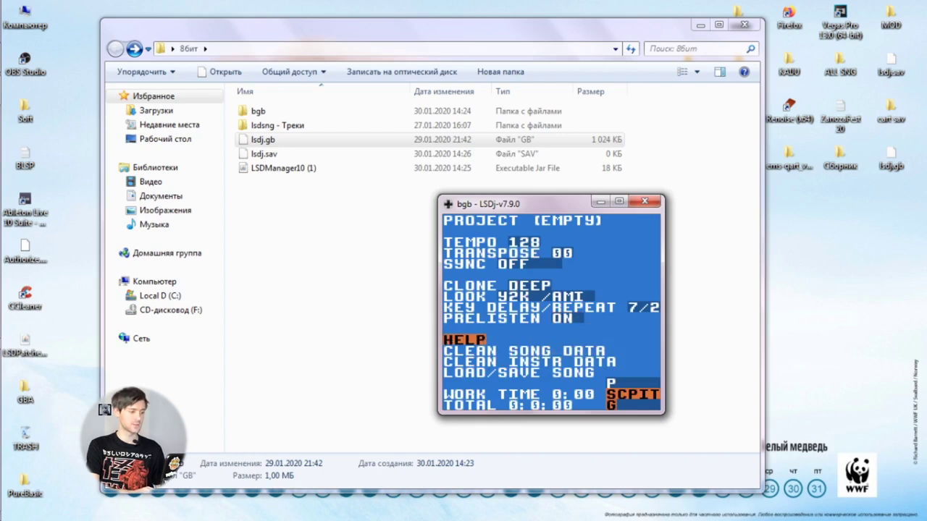
key("s")
key("Down")
key("Down")
key("Down")
key("Down")
key("Down")
key("Down")
key("Down")
key("Up")
key("Down")
key("s")
key("a")
key("Up")
key("s")
key("a")
key("Up")
key("s")
key("a")
key("Up")
key("Up")
key("s")
key("a")
key("a")
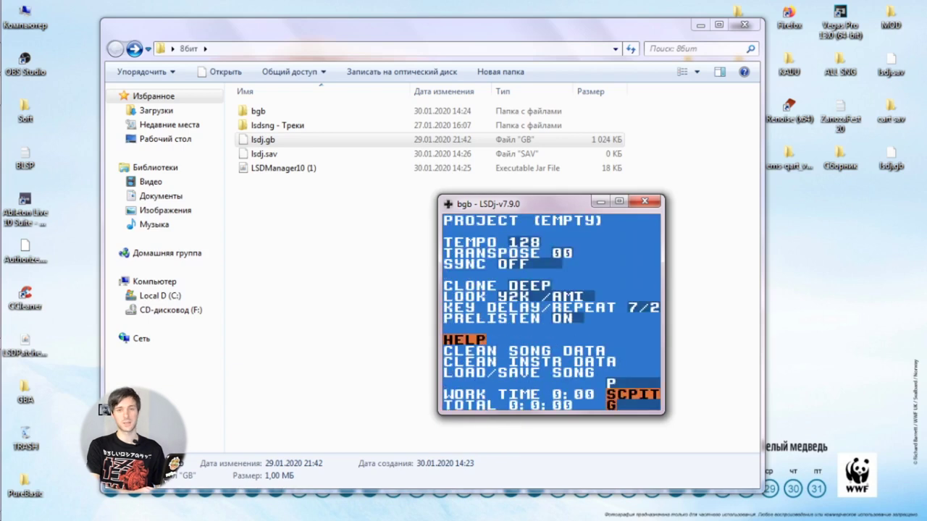
Select LOAD/SAVE SONG on the project screen, close the bgb emulator and clear the file selection in the 8бит folder
key("Down")
key("Down")
key("Down")
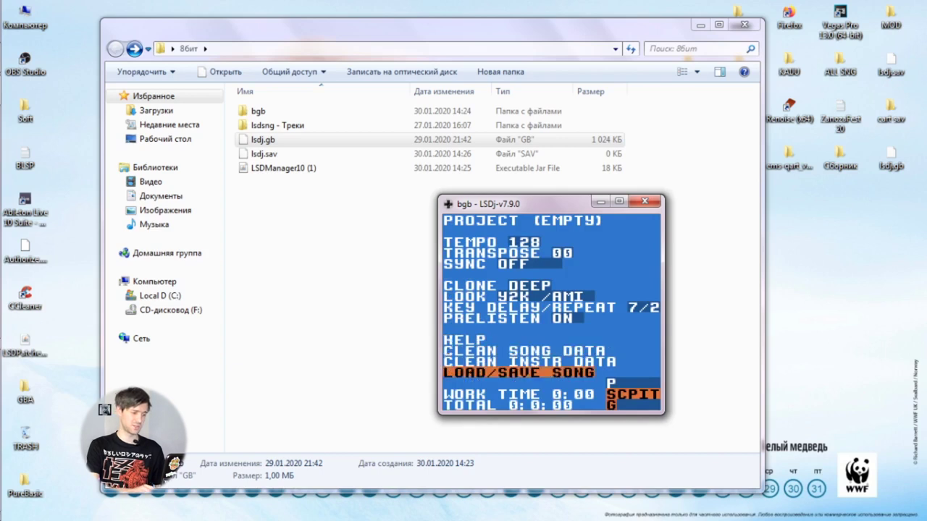
left_click(644, 201)
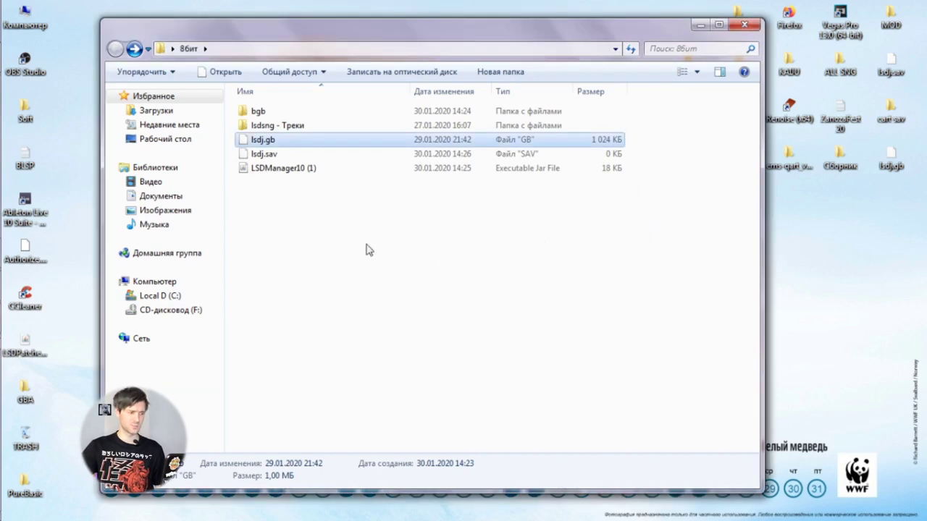
left_click(368, 248)
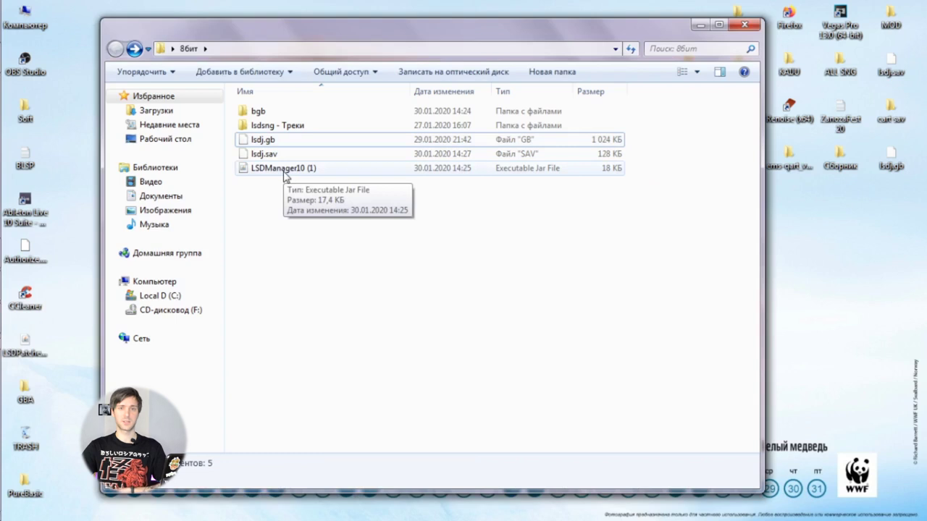
Launch LSDManager10 (1) from the 8бит folder and move its window clear of the file list
double_click(284, 173)
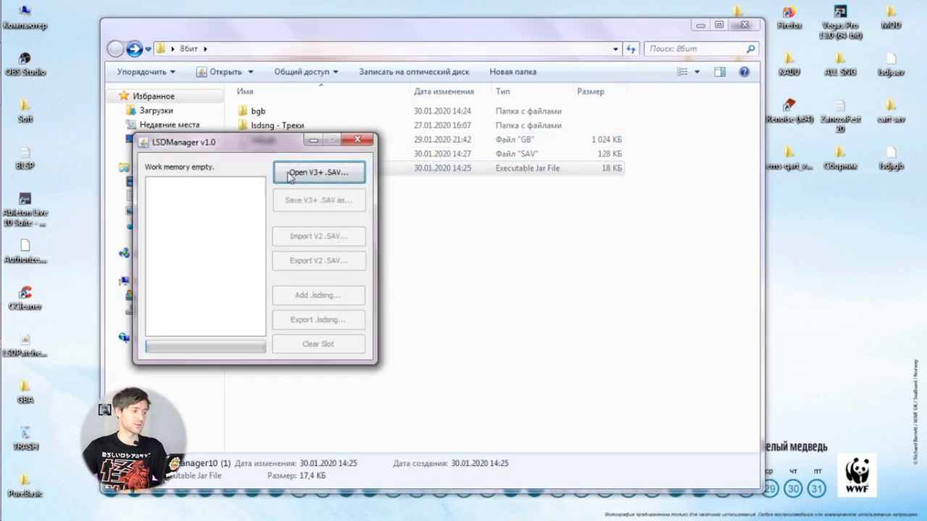
left_click_drag(483, 226, 555, 242)
left_click_drag(484, 239, 459, 209)
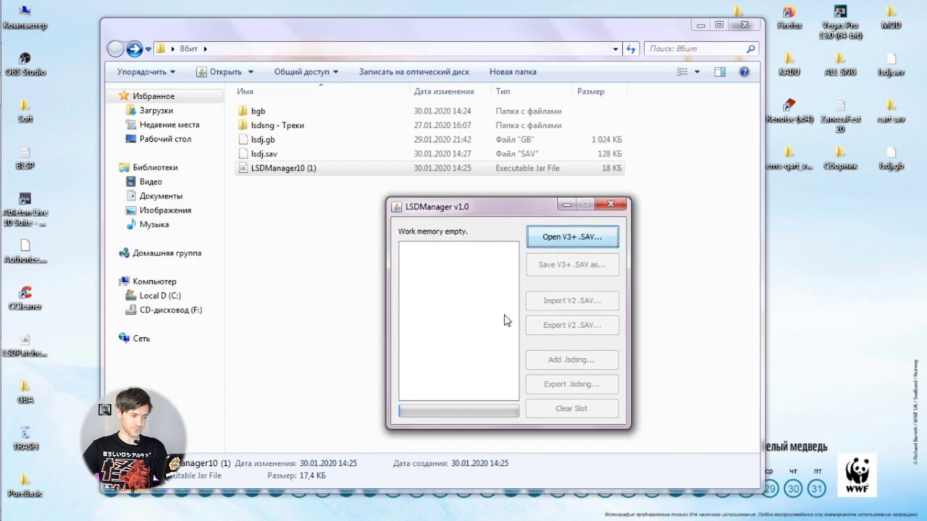
Open the lsdj.sav file from the desktop's 8бит folder in LSDManager
left_click(578, 238)
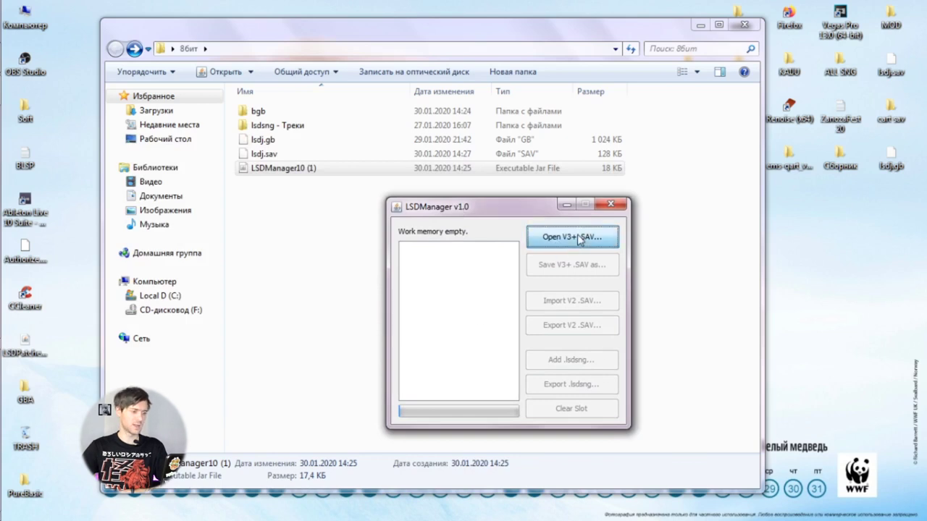
left_click(302, 236)
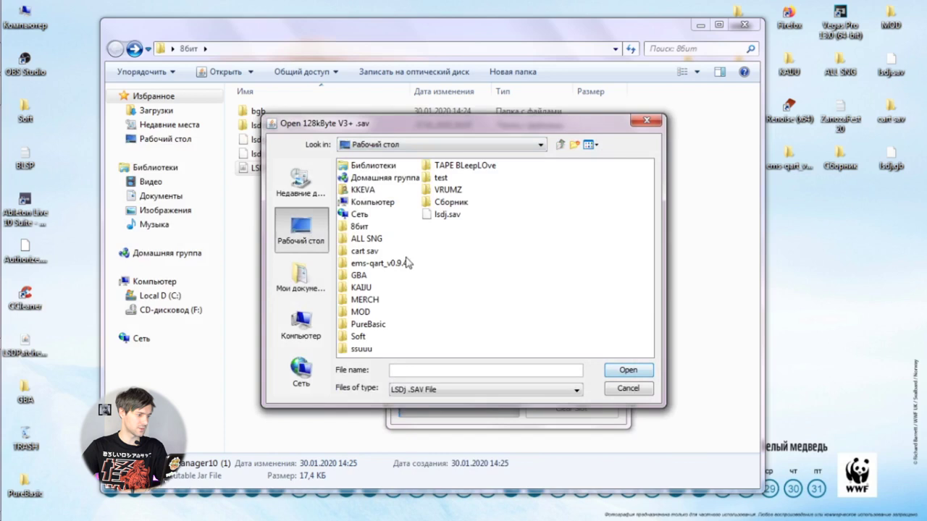
double_click(358, 229)
double_click(368, 178)
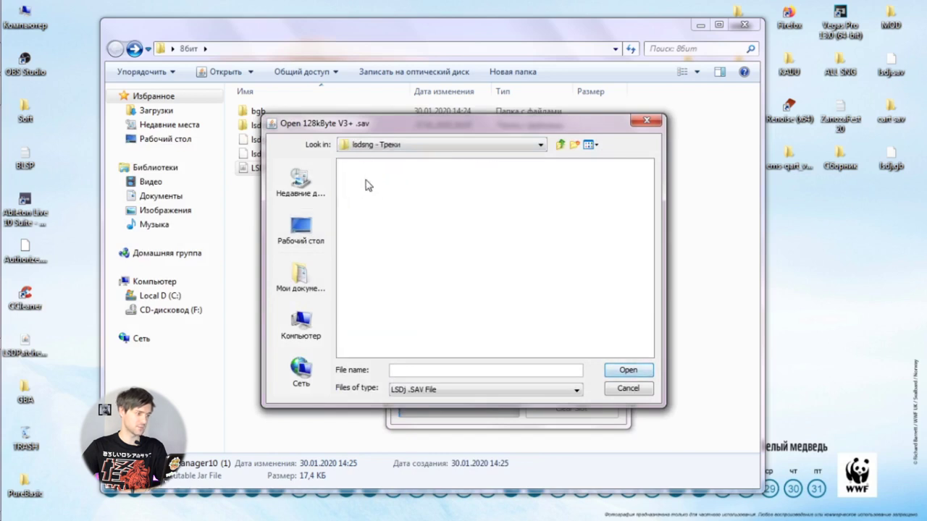
left_click(513, 389)
left_click(523, 391)
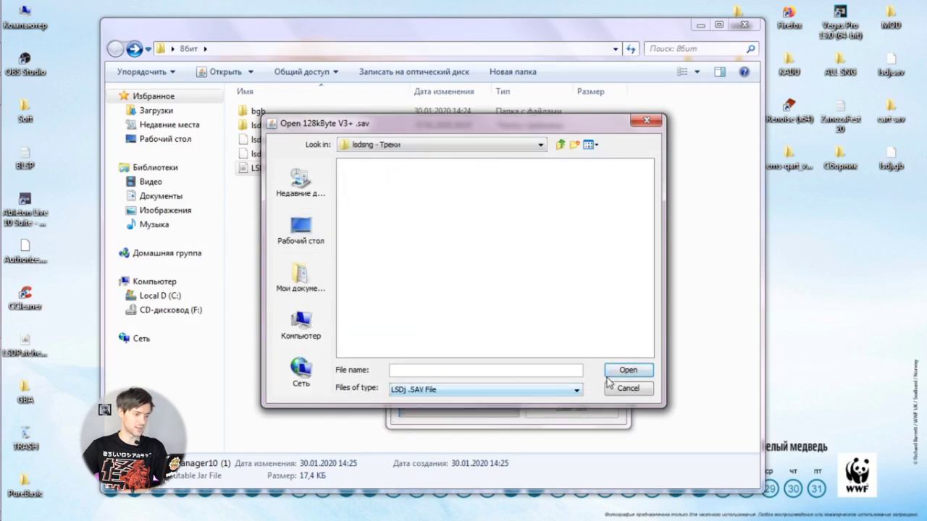
left_click(560, 144)
double_click(356, 190)
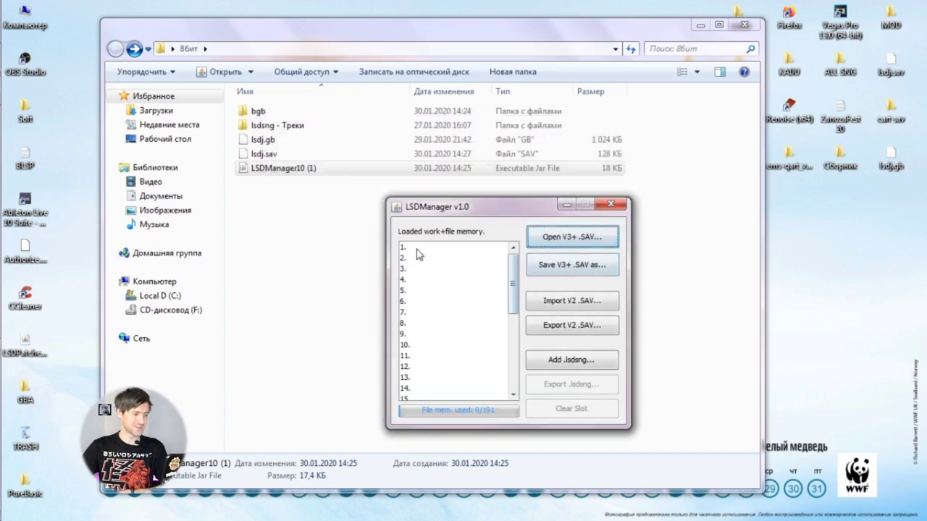
Add the SURES777 lsdsng track from the 8бит folder's lsdsng - Треки subfolder to slot 1 in LSDManager
left_click(417, 247)
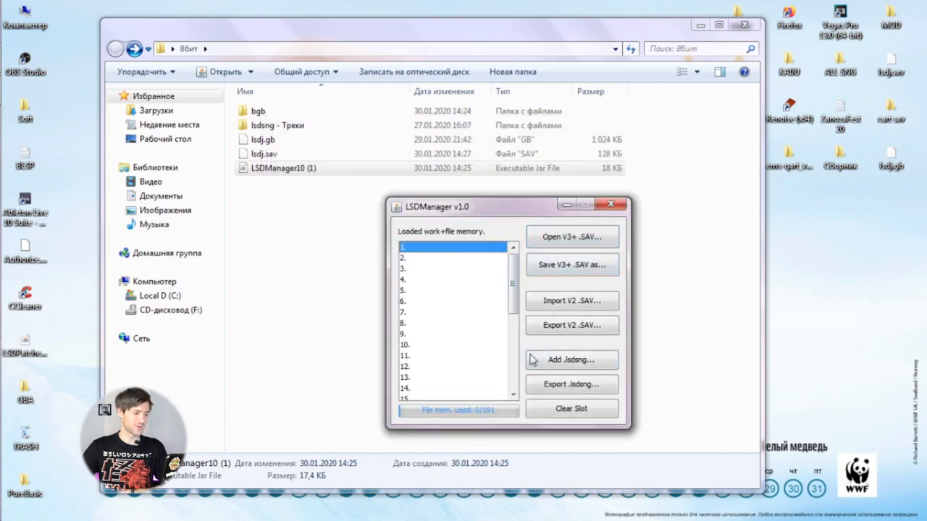
left_click(564, 366)
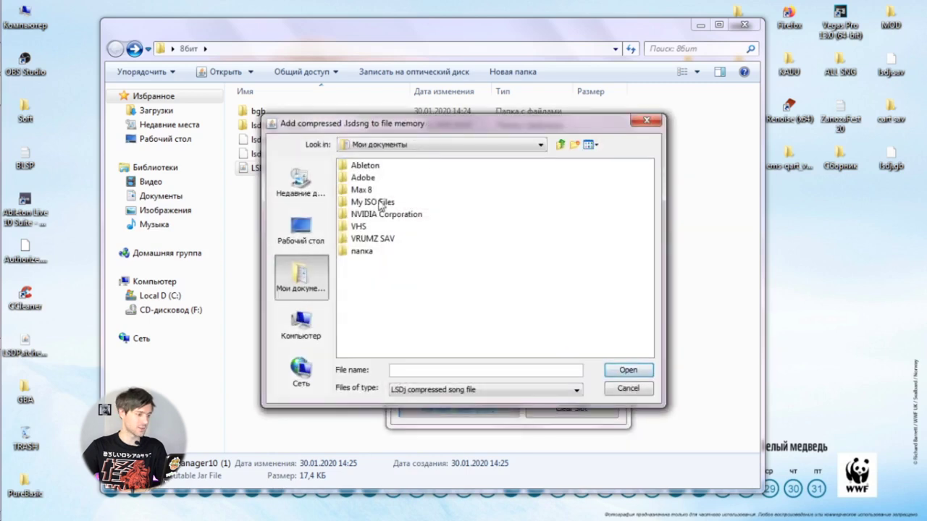
left_click(300, 230)
double_click(364, 233)
double_click(374, 178)
double_click(378, 177)
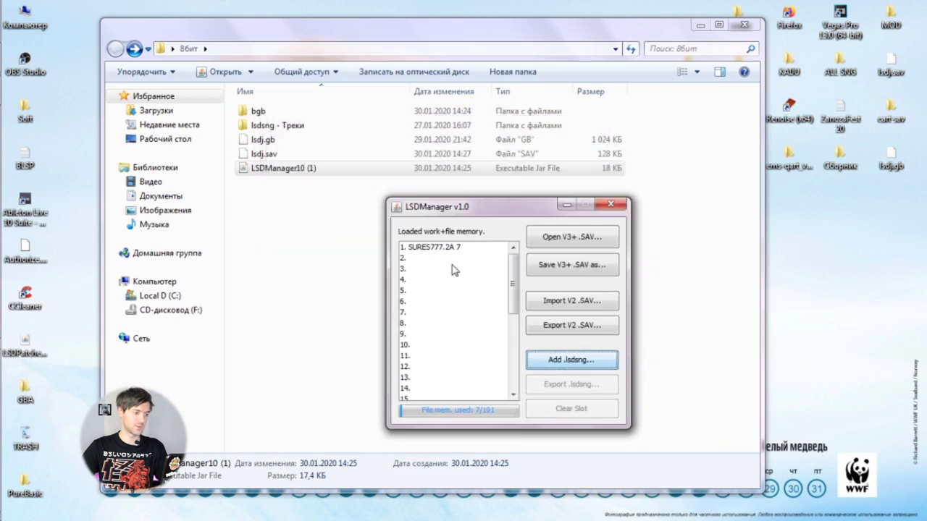
Add the GRAVITY lsdsng track from the same folder to slot 2
left_click(453, 258)
left_click(571, 360)
double_click(366, 166)
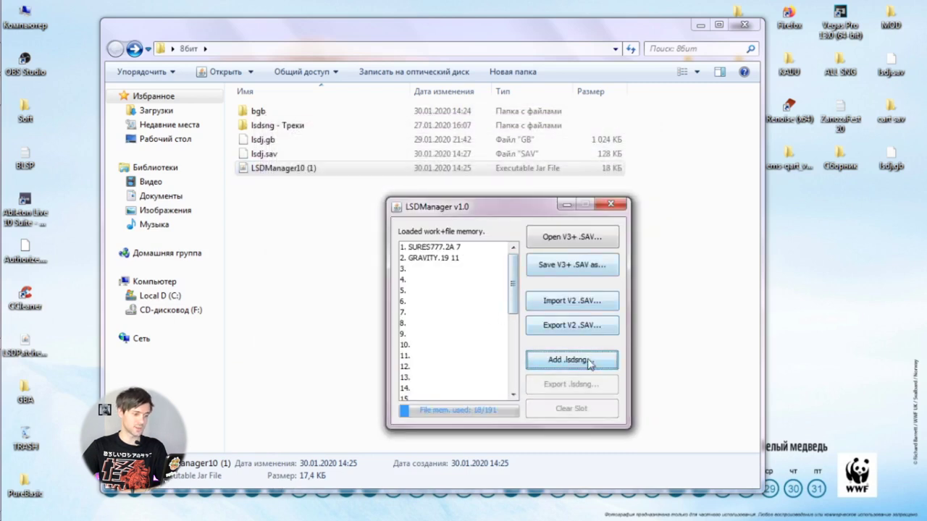
Save the updated song list over lsdj.sav in the 8бит folder and close LSDManager
left_click(583, 268)
key("Escape")
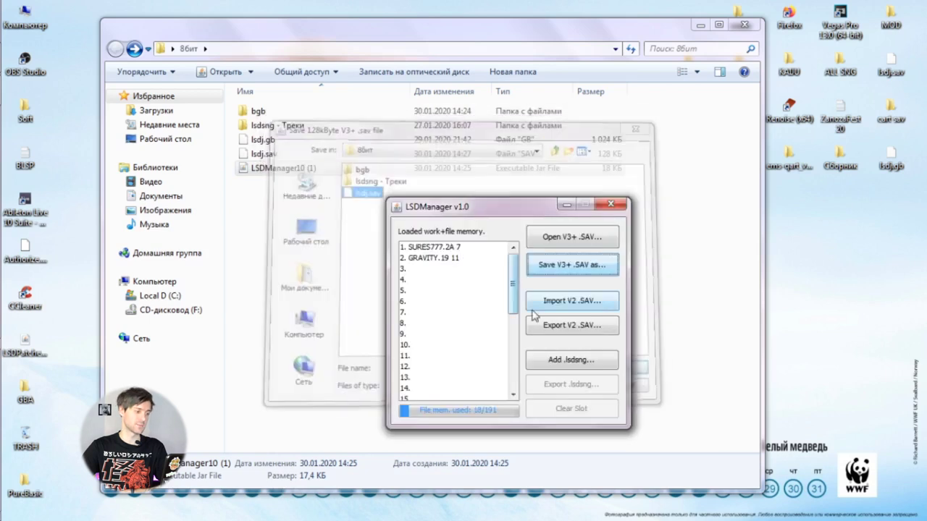
left_click(611, 204)
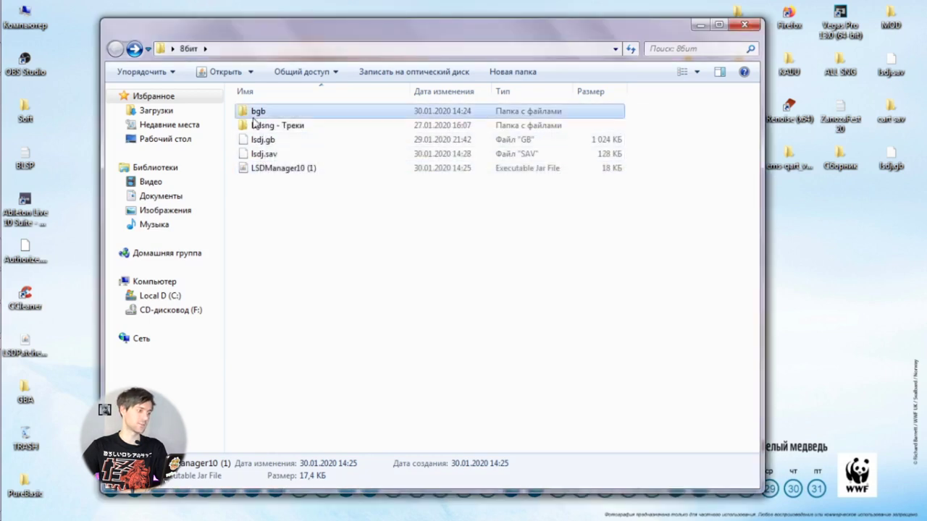
Launch the bgb emulator from the bgb folder, return to the 8бит folder and load lsdj.gb into the emulator
double_click(258, 111)
double_click(259, 112)
key("Escape")
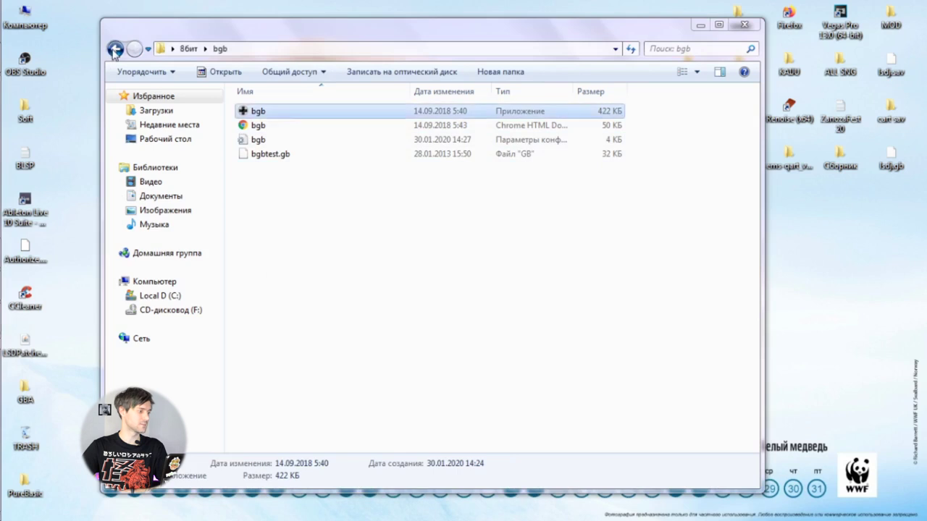
key("BackSpace")
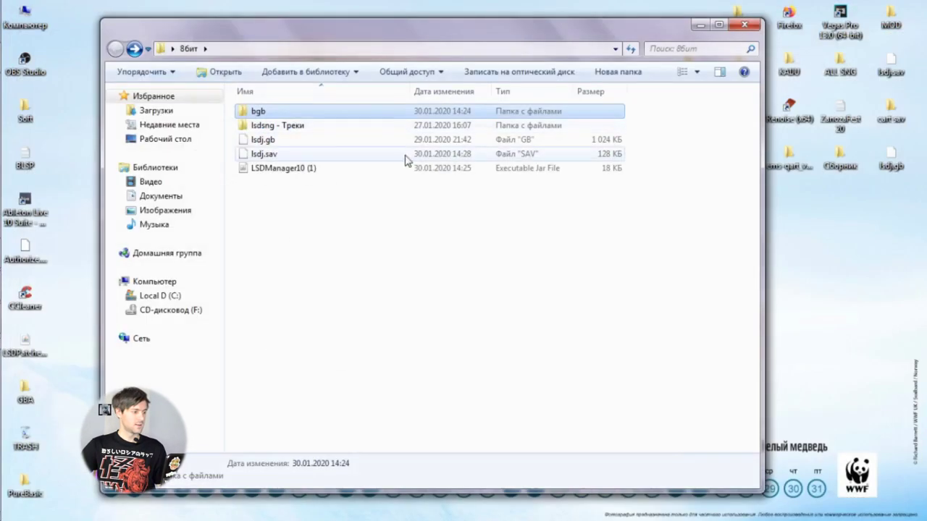
key("alt+Tab")
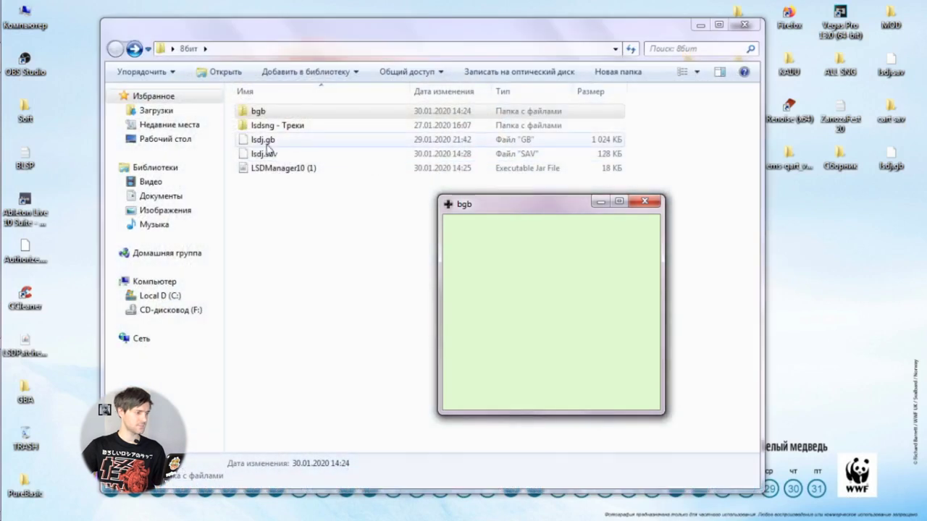
left_click_drag(265, 141, 549, 306)
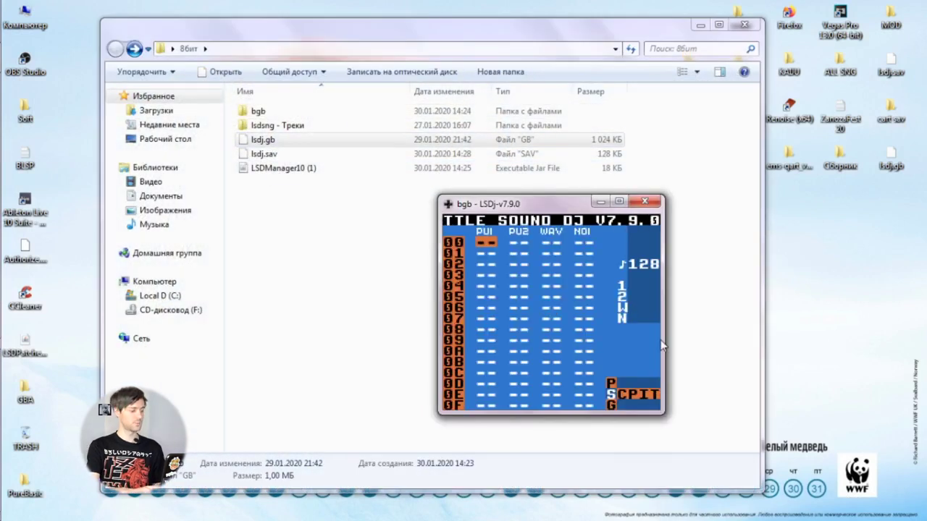
Switch from LSDj's song screen to the project screen and select LOAD/SAVE SONG
key("shift+Up")
key("Down")
key("Down")
key("Down")
key("Down")
key("Down")
key("Down")
key("Down")
key("Down")
key("Down")
key("Down")
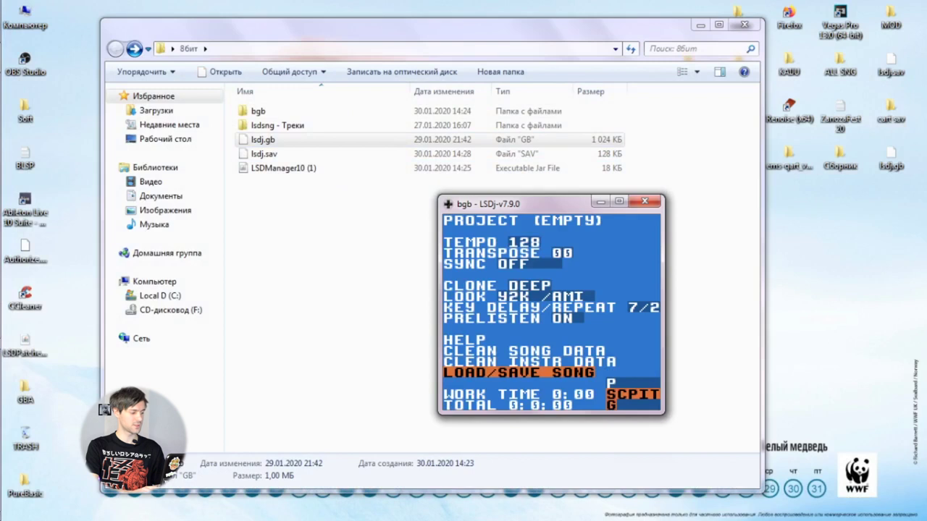
Open the LOAD/SAVE SONG screen and load one of the added songs
key("s")
key("Down")
key("Down")
key("Down")
key("Up")
key("Up")
key("s")
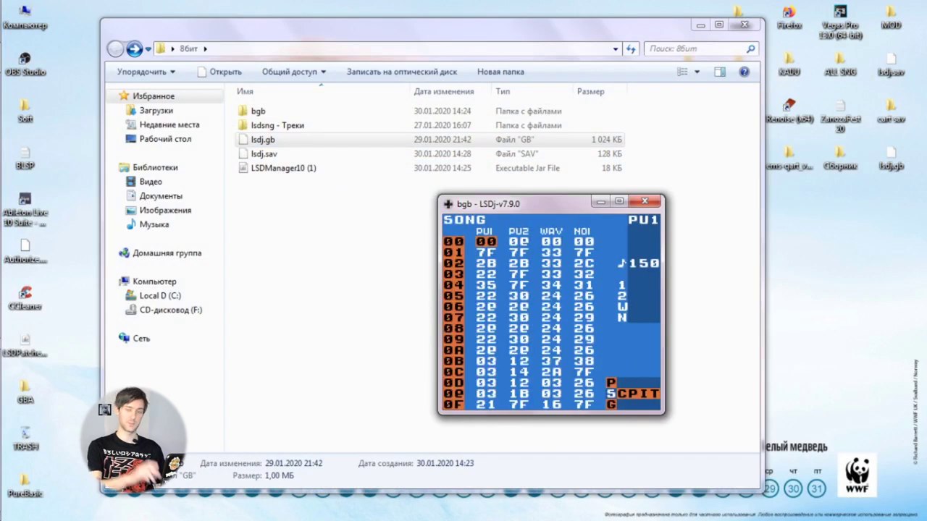
Play the loaded song and look through its chain rows on the song screen
key("Return")
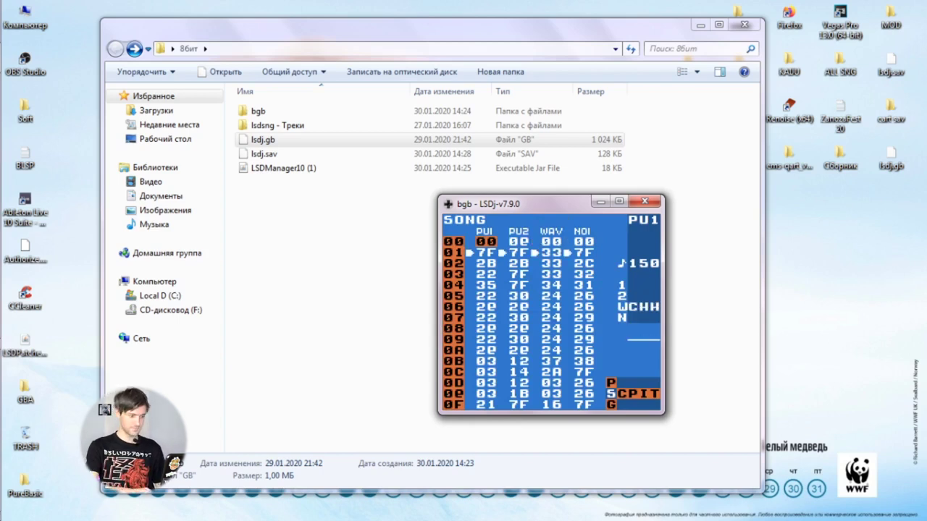
key("Down")
key("Down")
key("Down")
key("Down")
key("Down")
key("Down")
key("Down")
key("Down")
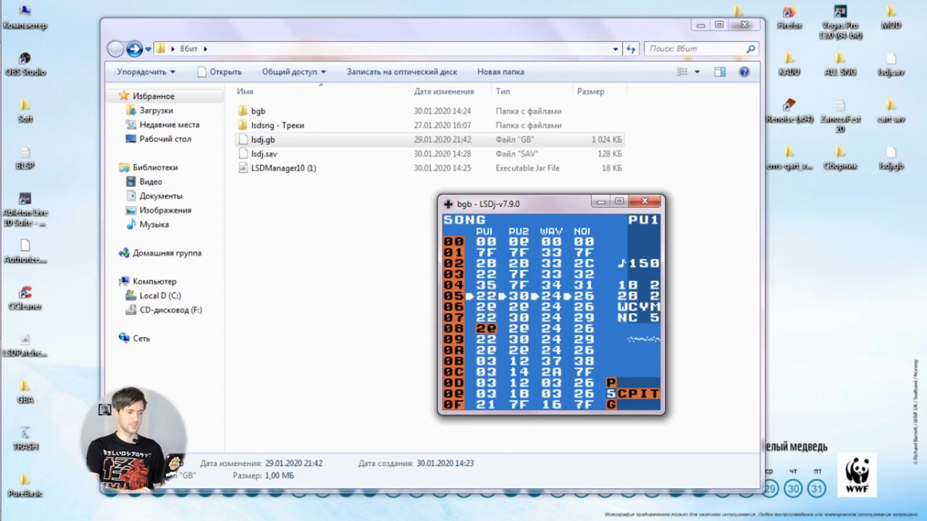
key("Down")
key("Down")
key("Down")
key("Down")
key("Down")
key("Down")
key("Down")
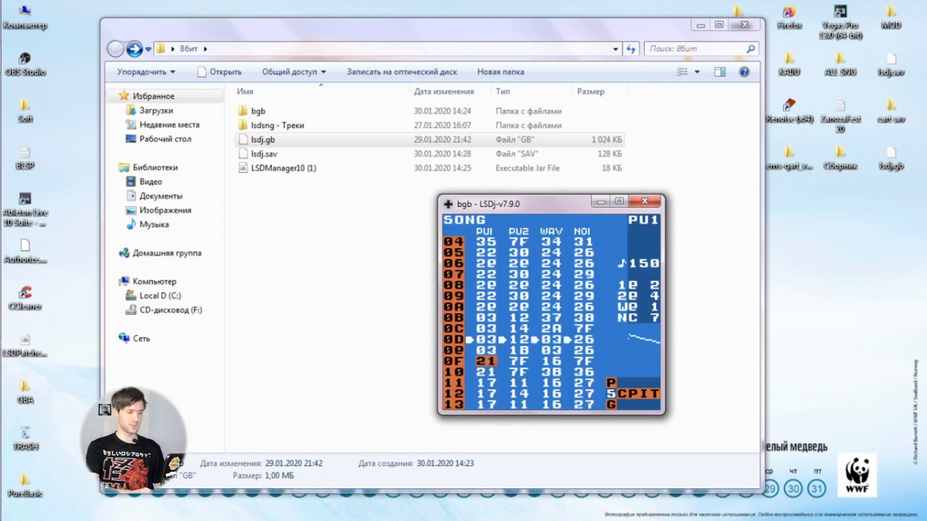
key("Down")
key("Down")
key("Down")
key("Down")
key("Down")
key("Down")
key("Up")
key("Up")
key("Up")
key("Up")
key("Up")
key("Up")
key("Up")
key("Up")
key("Up")
key("Up")
key("Up")
key("Up")
Look through the song's other LSDj screens, including the chain screen, and return to the song screen
key("shift+Right")
key("shift+Right")
key("shift+Right")
key("shift+Down")
key("shift+Up")
key("shift+Left")
key("shift+Left")
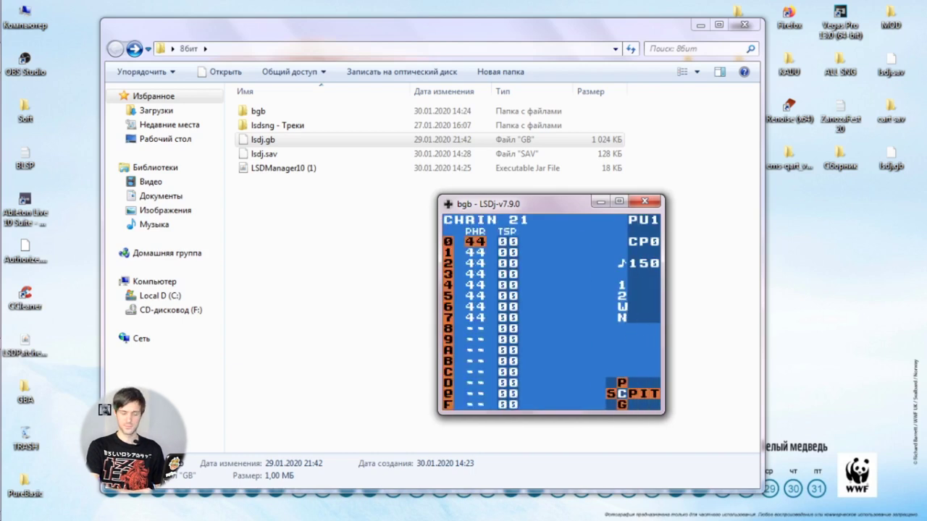
key("shift+Up")
key("shift+Down")
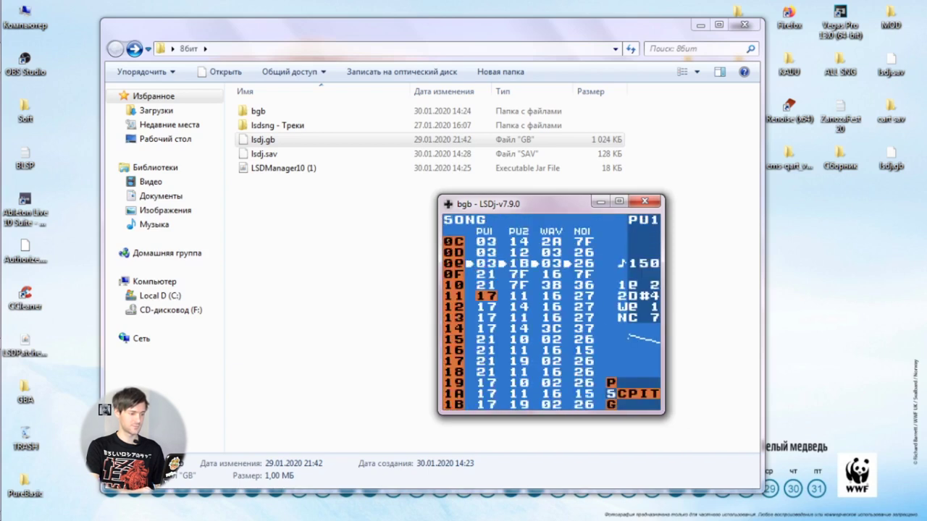
Move the PU1 cursor to song row 16 and control the playback from there
key("Down")
key("Down")
key("Down")
key("Down")
key("Down")
key("Return")
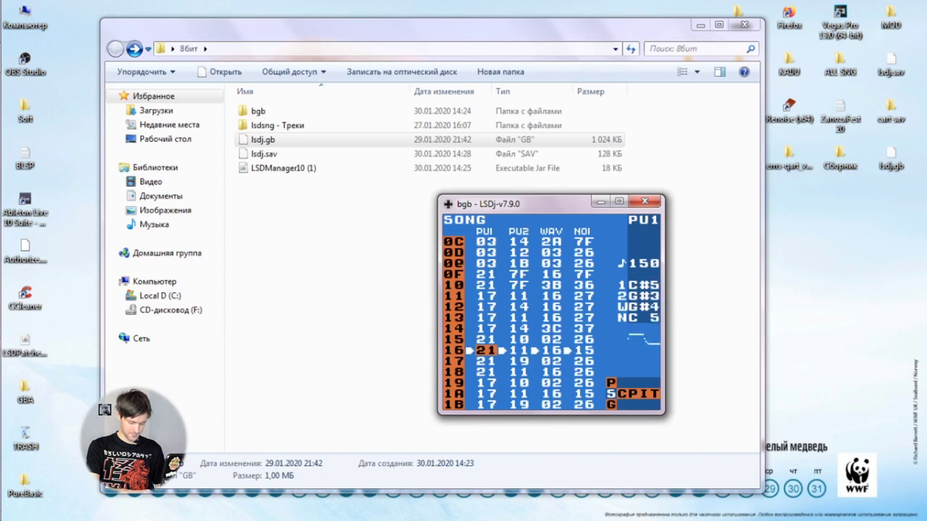
Return to LSDj's project screen and load the other added song through LOAD/SAVE SONG
key("shift+Up")
key("Up")
key("Down")
key("s")
key("Down")
key("s")
Look through the second song's chain rows on the song screen and return to row 00
key("Down")
key("Down")
key("Down")
key("Down")
key("Down")
key("Down")
key("Down")
key("Down")
key("Down")
key("Down")
key("Down")
key("Down")
key("Down")
key("Down")
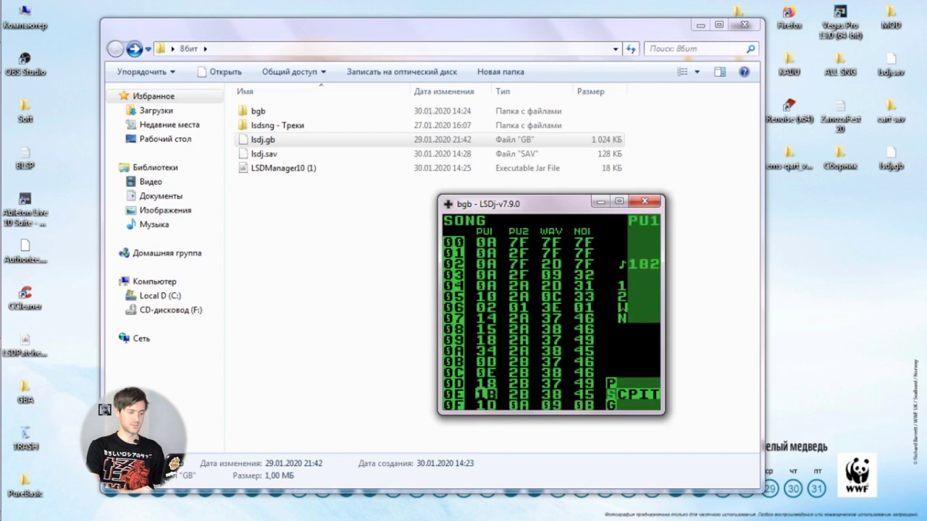
key("Down")
key("Down")
key("Down")
key("Down")
key("Down")
key("Down")
key("Down")
key("Down")
key("Up")
key("Up")
key("Up")
key("Up")
key("Up")
key("Up")
key("Up")
key("Up")
key("Up")
key("Up")
key("Up")
key("Up")
key("Up")
key("Up")
key("Up")
key("Up")
key("Up")
key("Up")
key("Up")
key("Up")
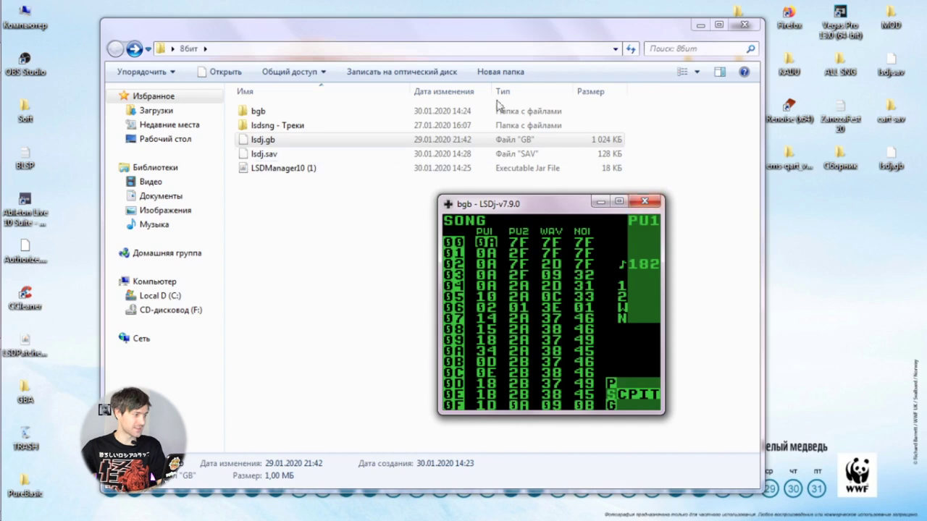
Close the bgb emulator and the 8бит folder, and open the INFO text file from the desktop's VRUMZ folder
left_click(645, 202)
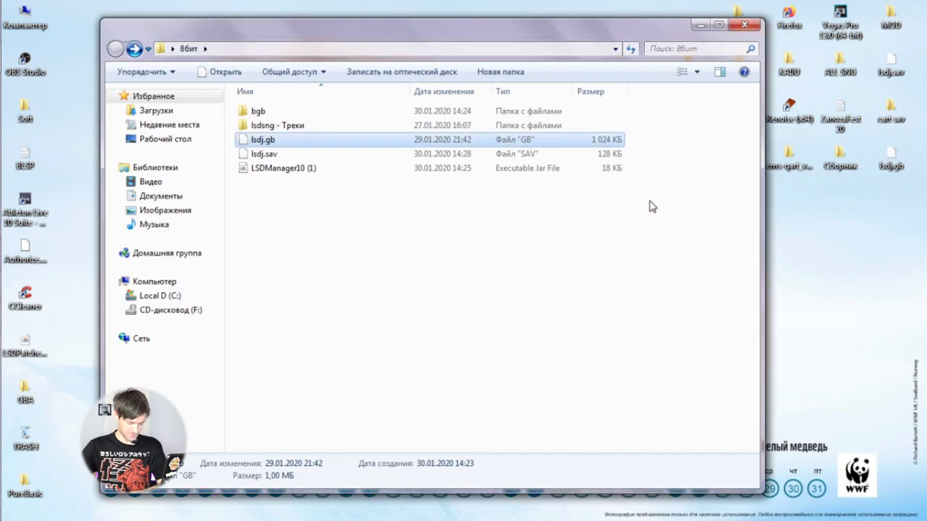
left_click(744, 24)
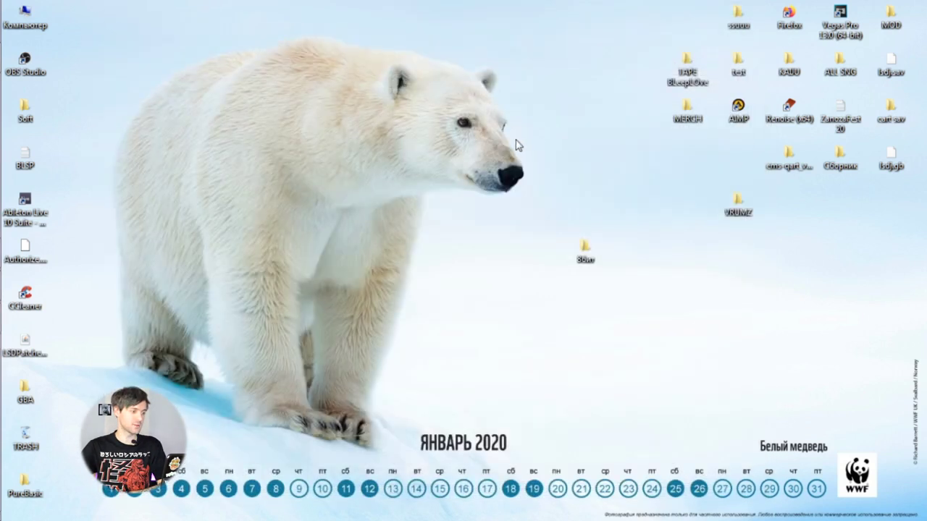
double_click(739, 211)
double_click(311, 126)
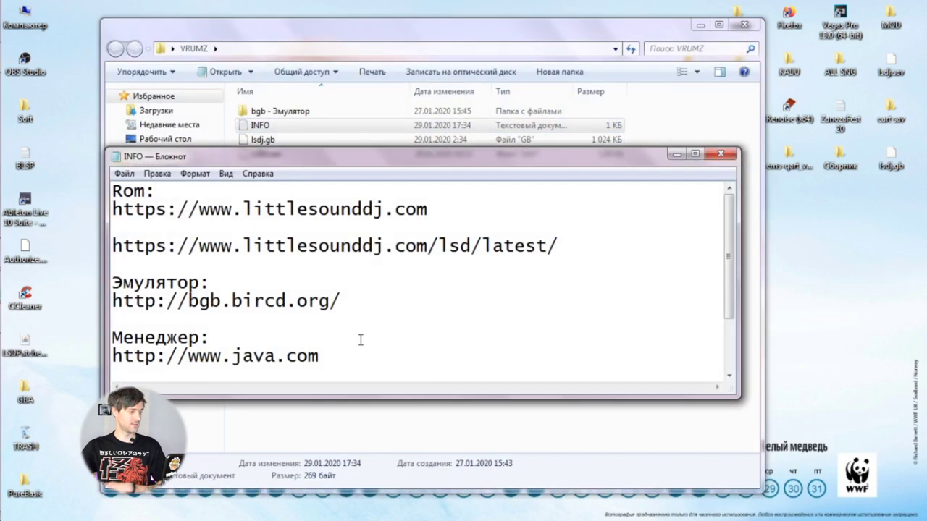
left_click(361, 339)
scroll(386, 336, "down", 2)
left_click_drag(113, 356, 766, 357)
key("ctrl+c")
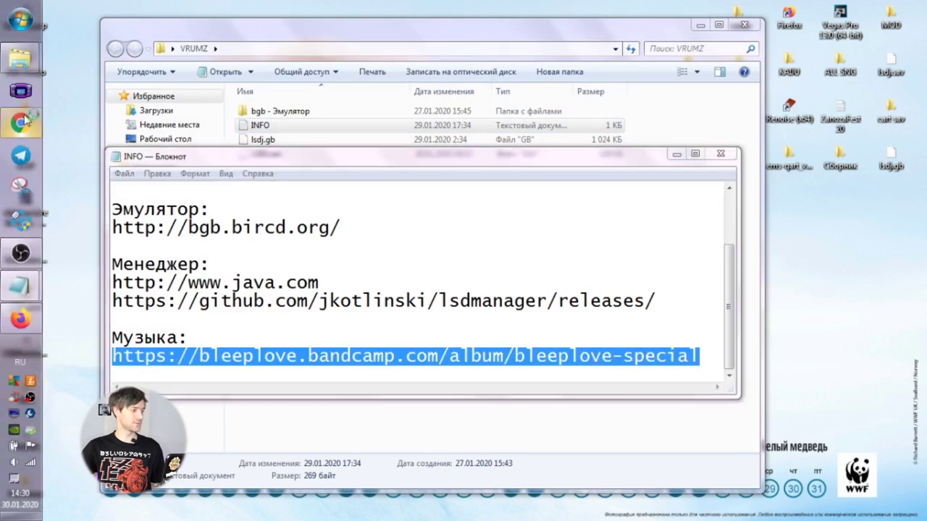
left_click(20, 123)
key("ctrl+v")
key("Return")
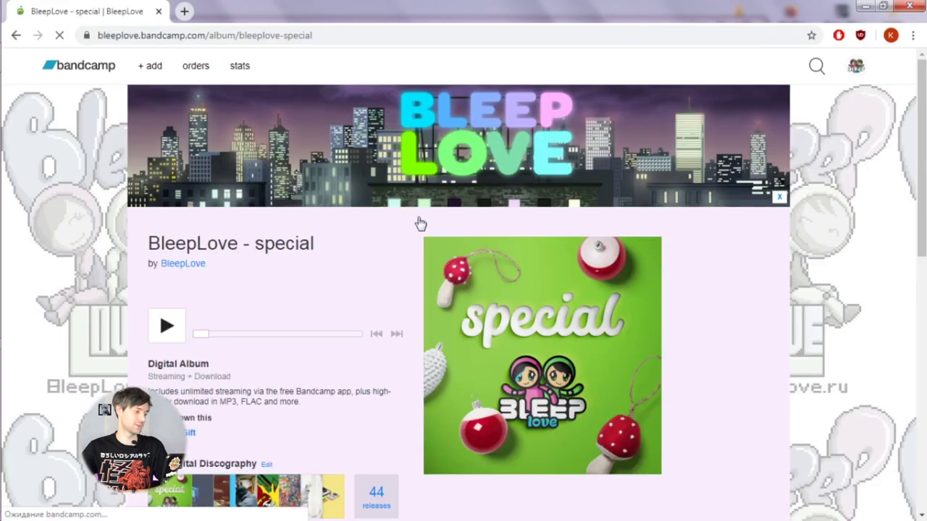
Look through the BleepLove - special album page, including its title, track list and release notes
left_click_drag(318, 244, 130, 262)
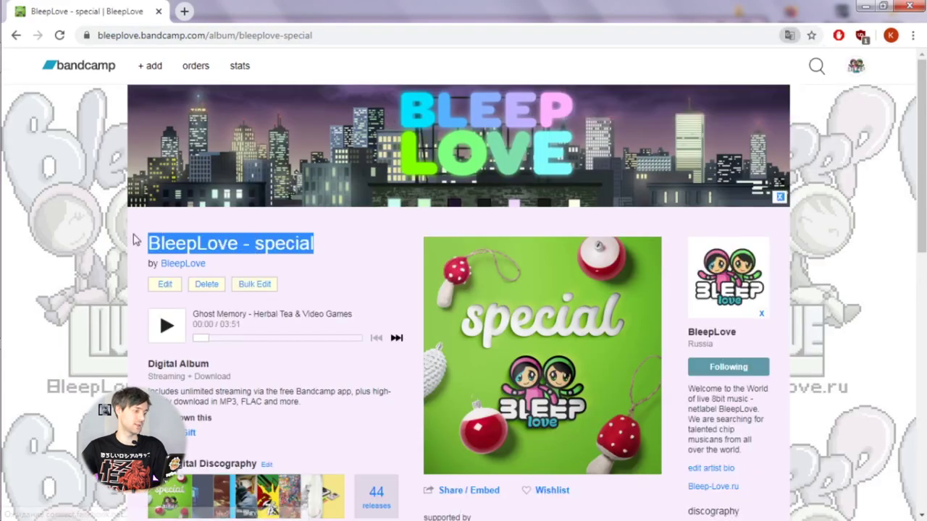
left_click(349, 272)
scroll(381, 238, "down", 8)
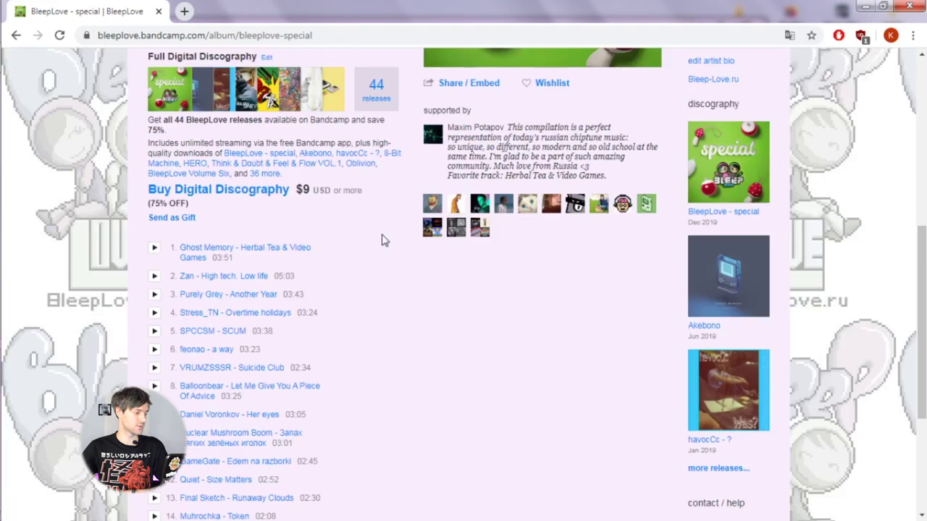
scroll(377, 232, "up", 2)
scroll(377, 233, "up", 3)
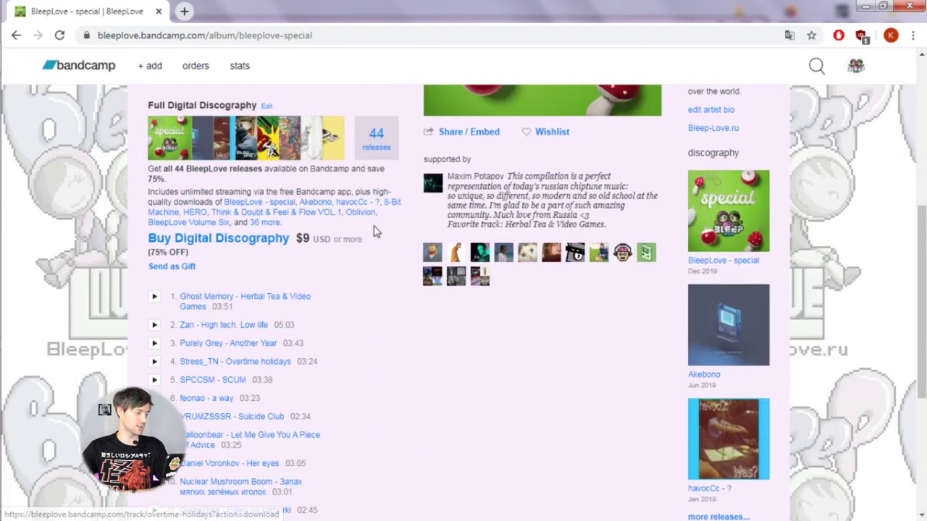
scroll(378, 232, "down", 4)
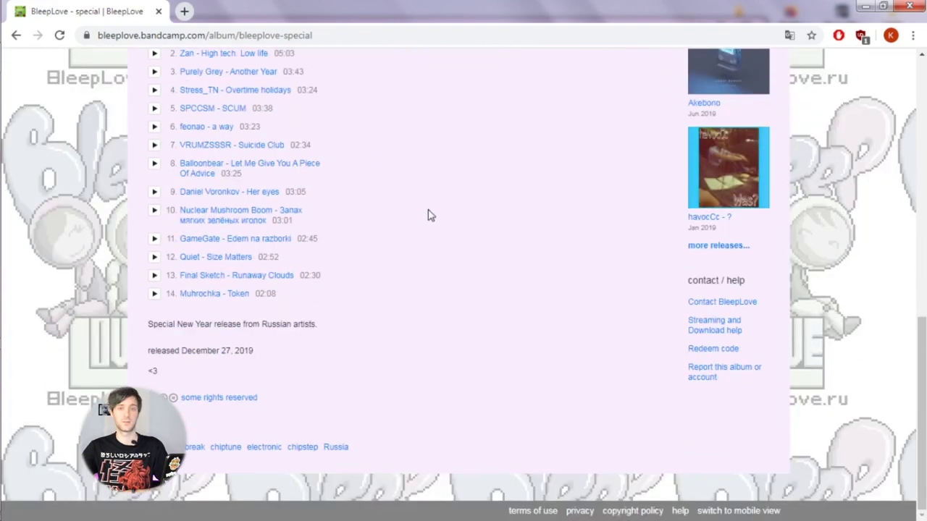
scroll(420, 217, "up", 3)
scroll(395, 232, "up", 4)
scroll(394, 234, "down", 5)
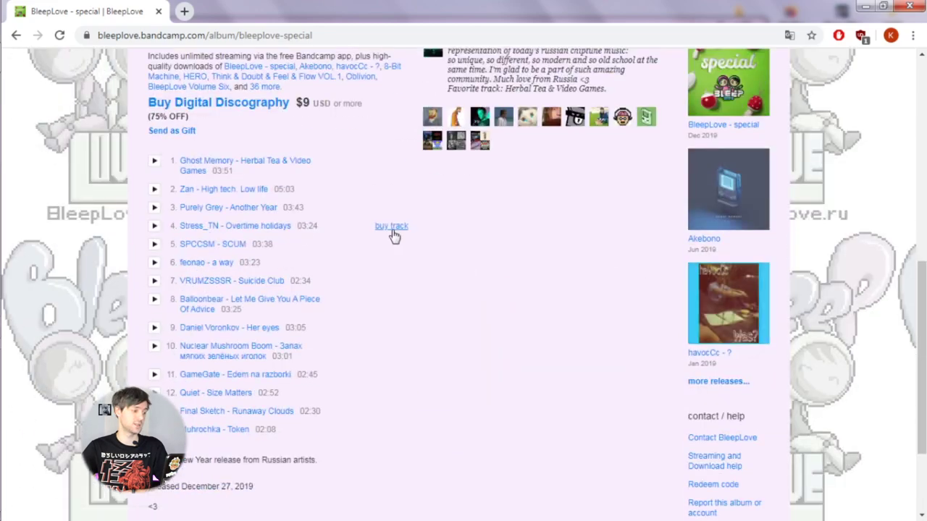
scroll(392, 231, "up", 5)
scroll(385, 197, "down", 5)
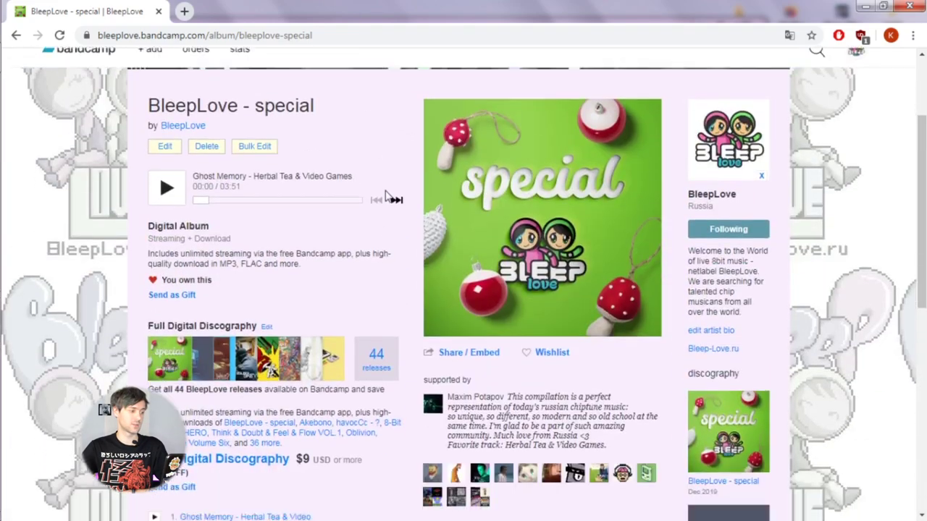
scroll(386, 197, "up", 4)
scroll(386, 197, "up", 3)
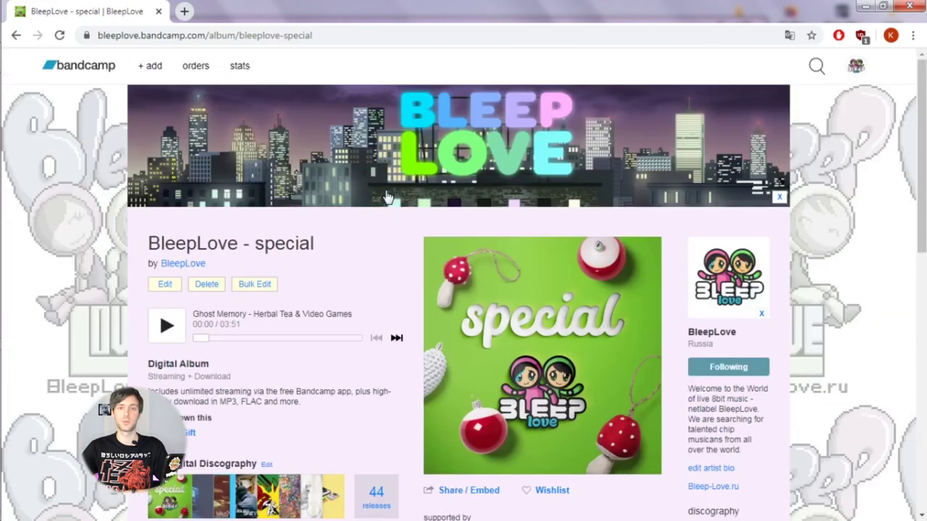